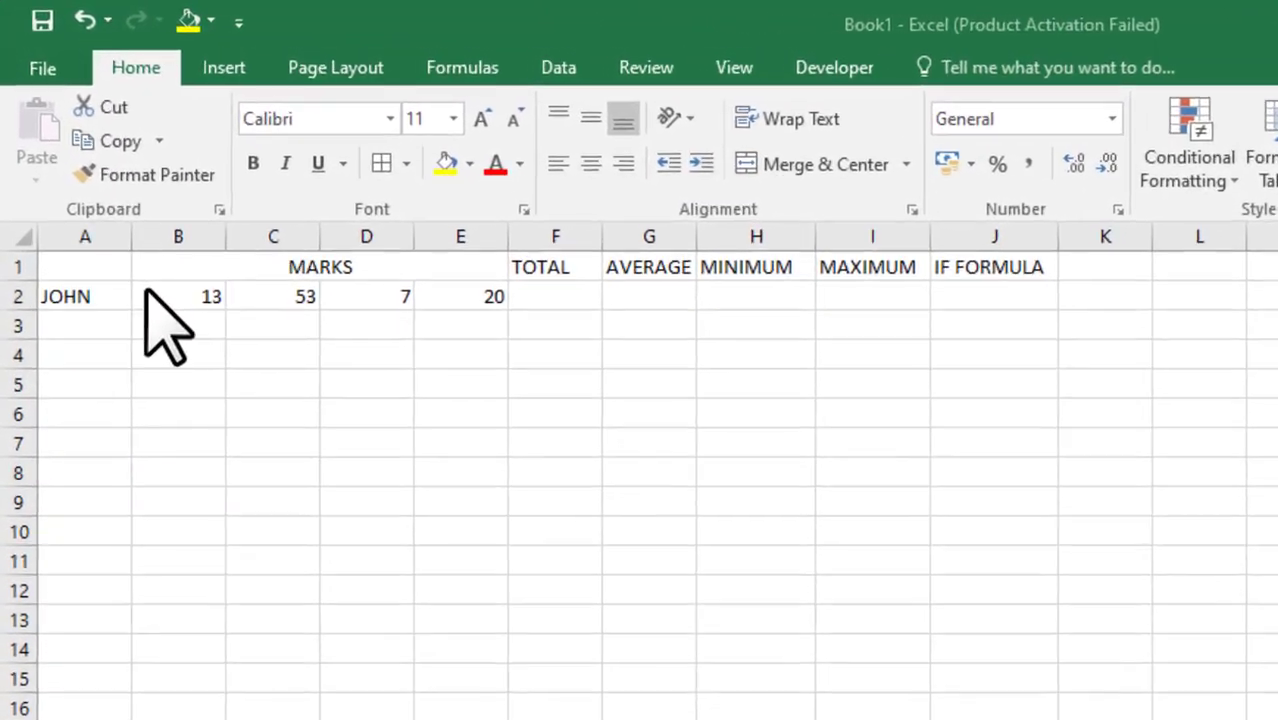
Calculate the student's total mark in F2 with the formula =SUM(B2:E2).
left_click(138, 254)
left_click_drag(553, 385, 699, 382)
left_click(720, 392)
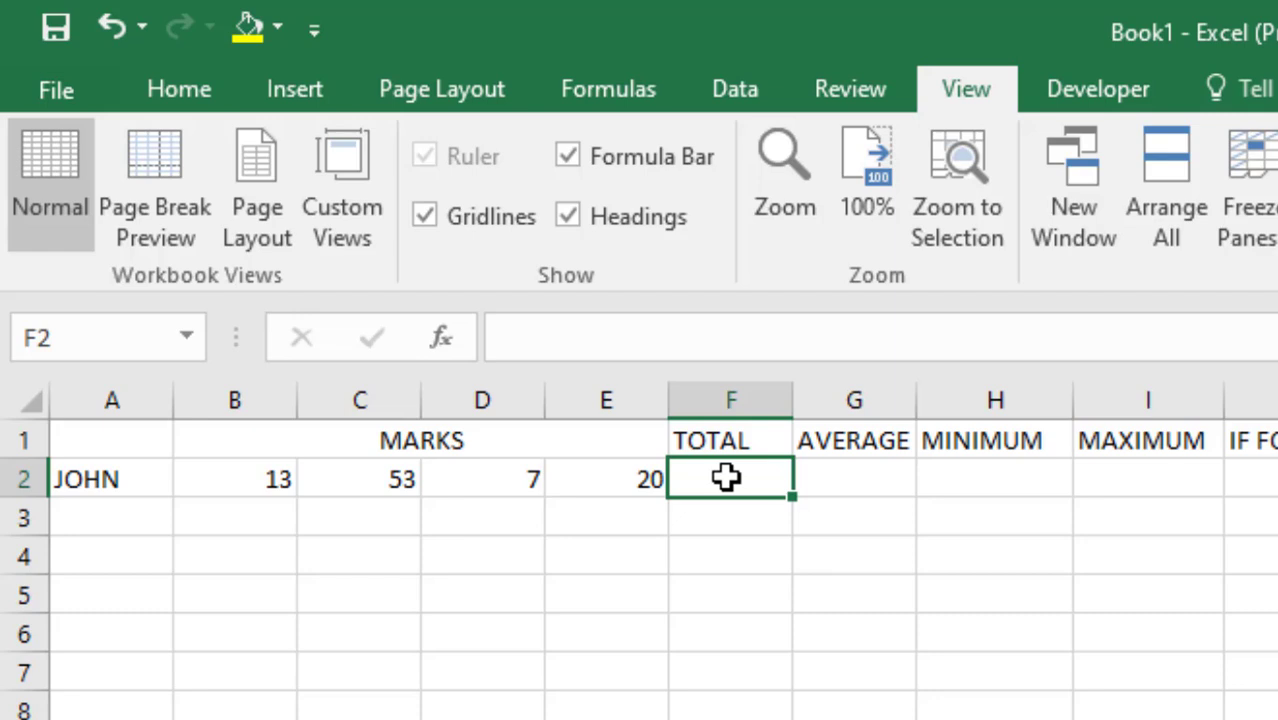
type("=")
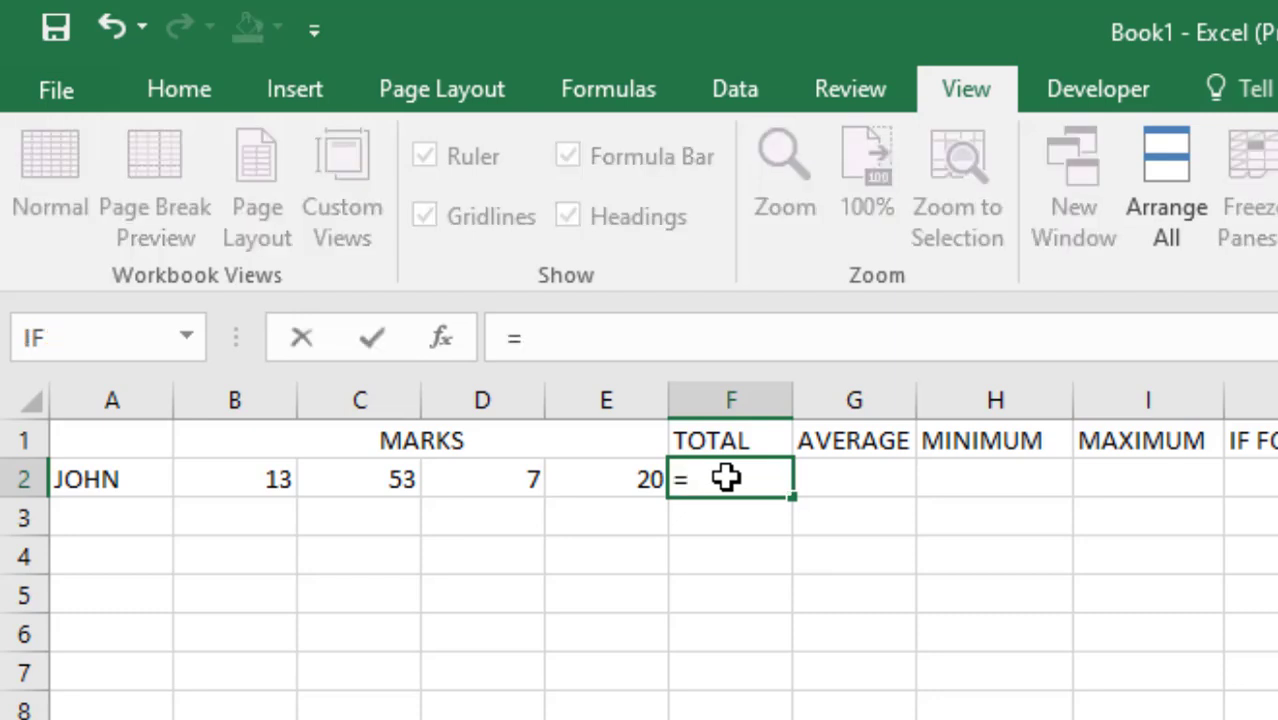
type("SUM")
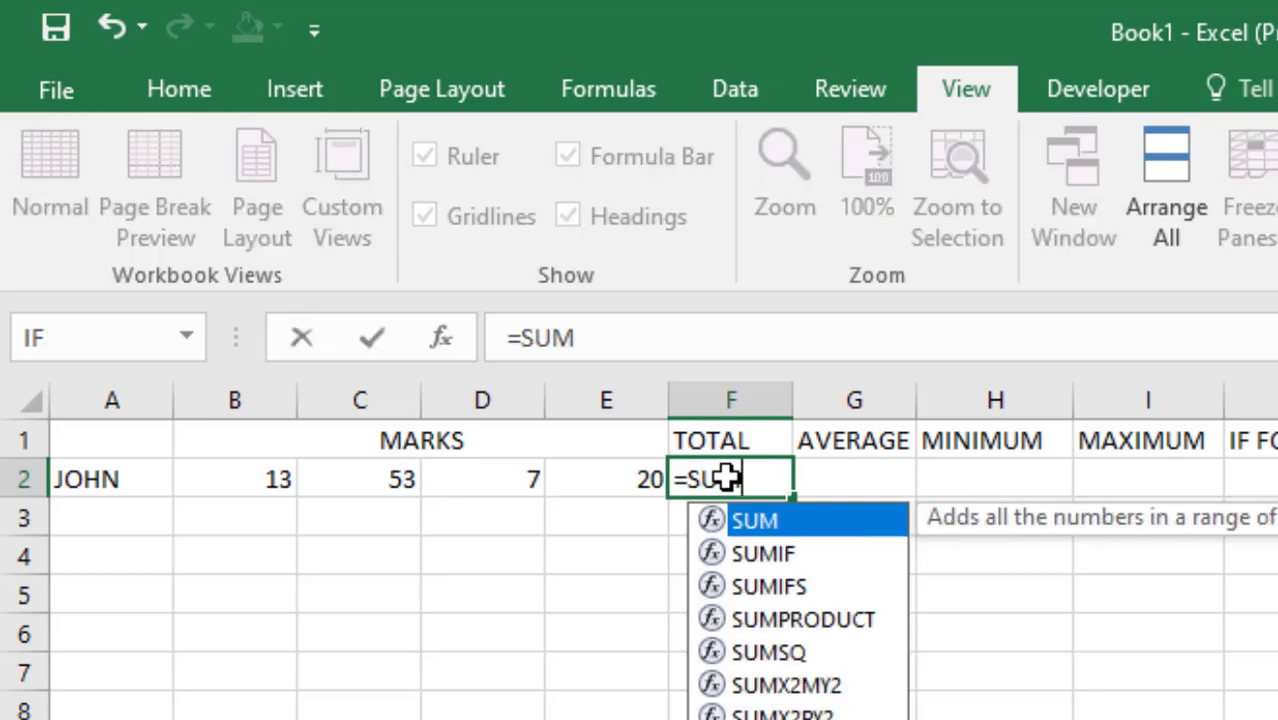
type("(")
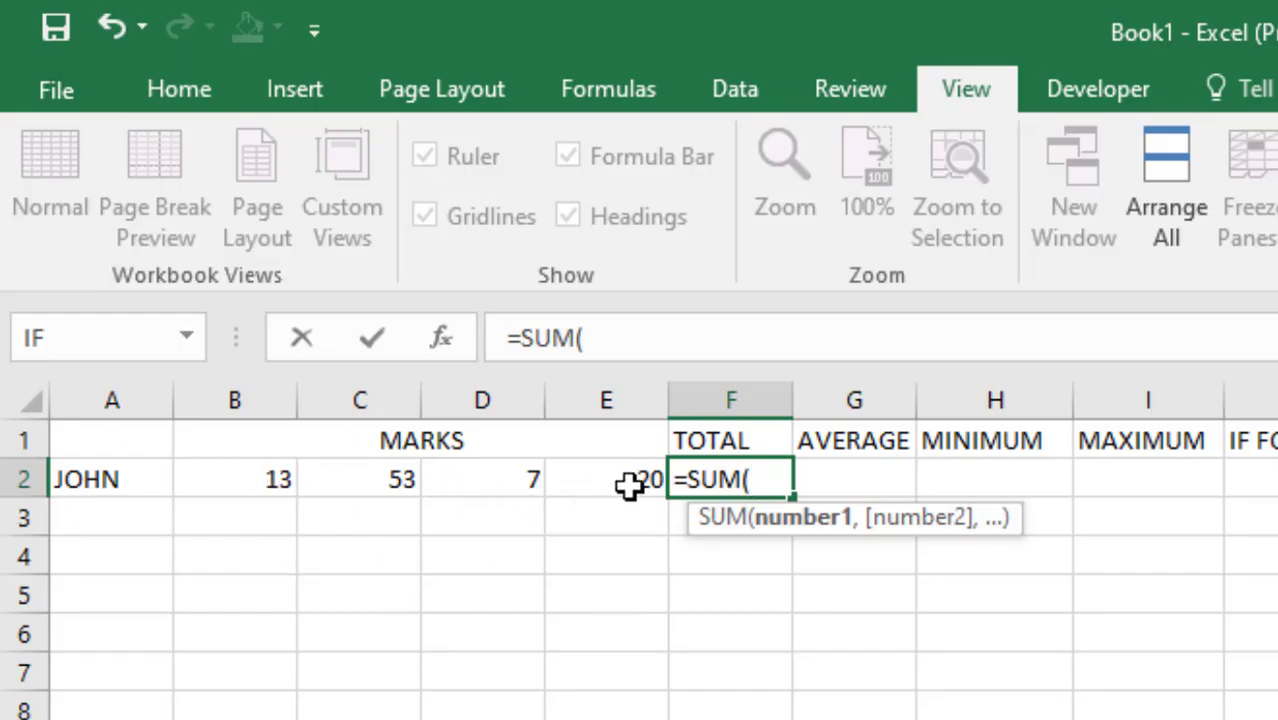
left_click(222, 481)
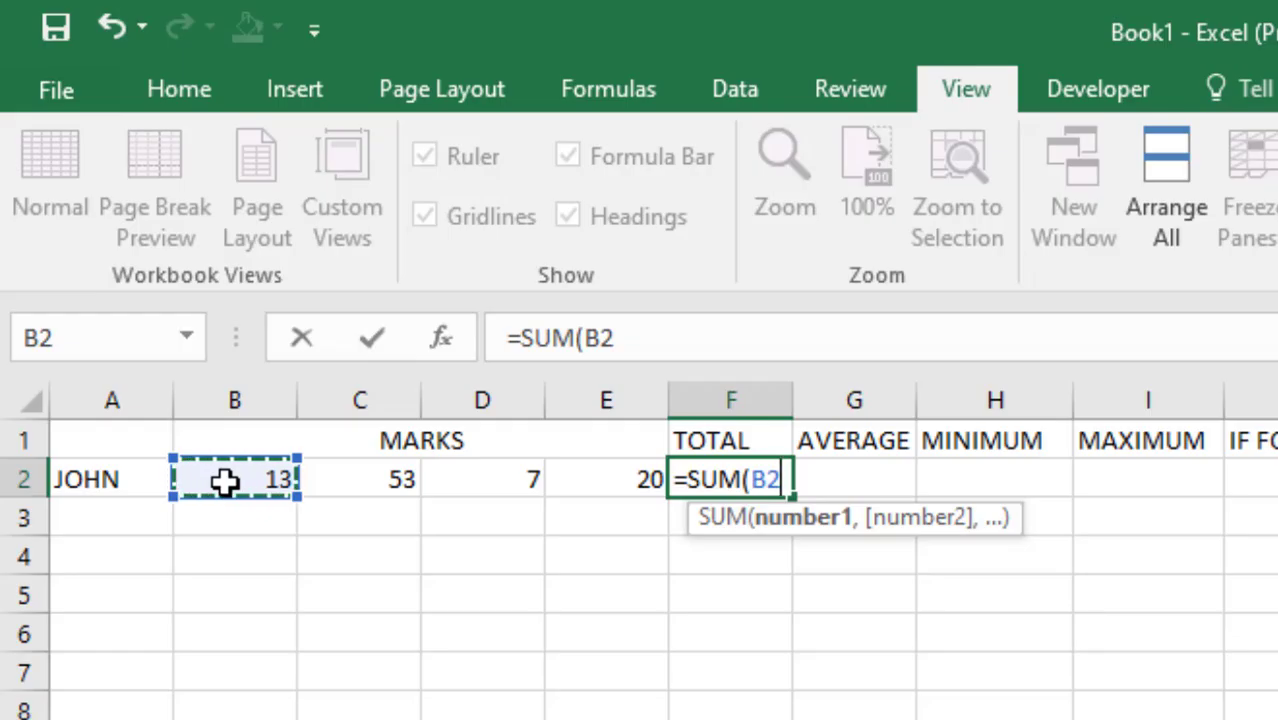
left_click_drag(228, 480, 603, 495)
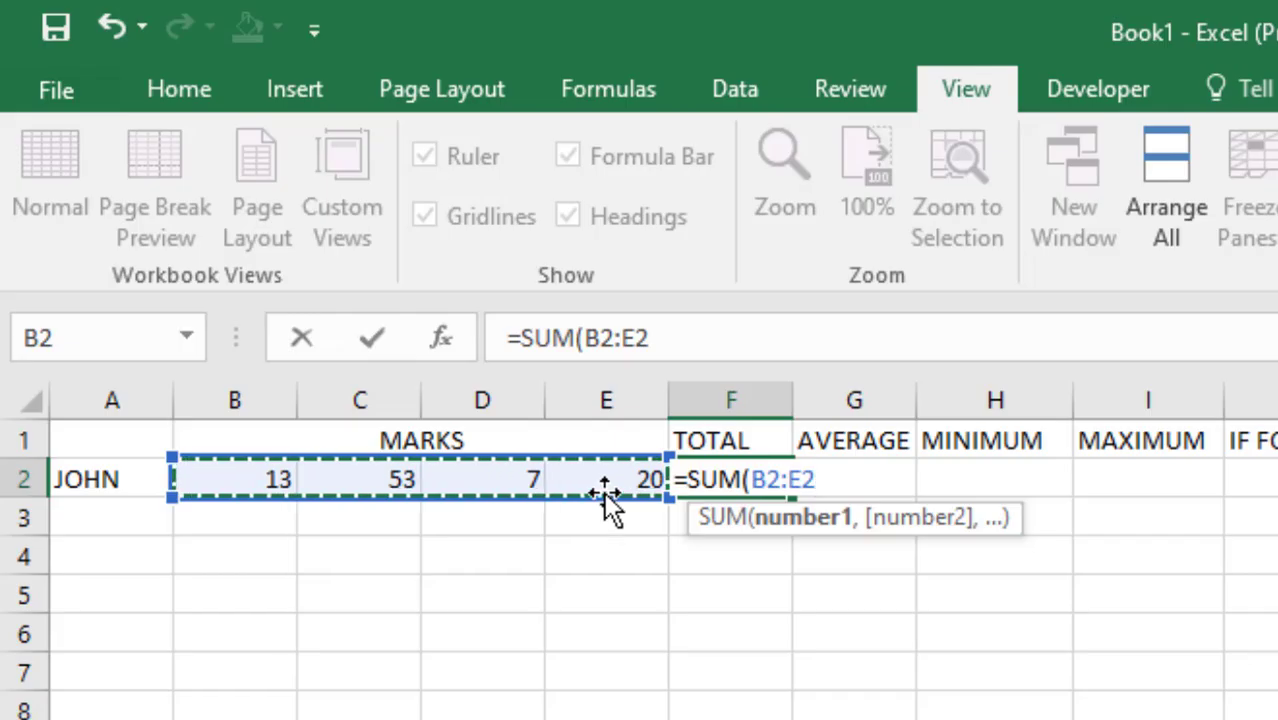
type(")")
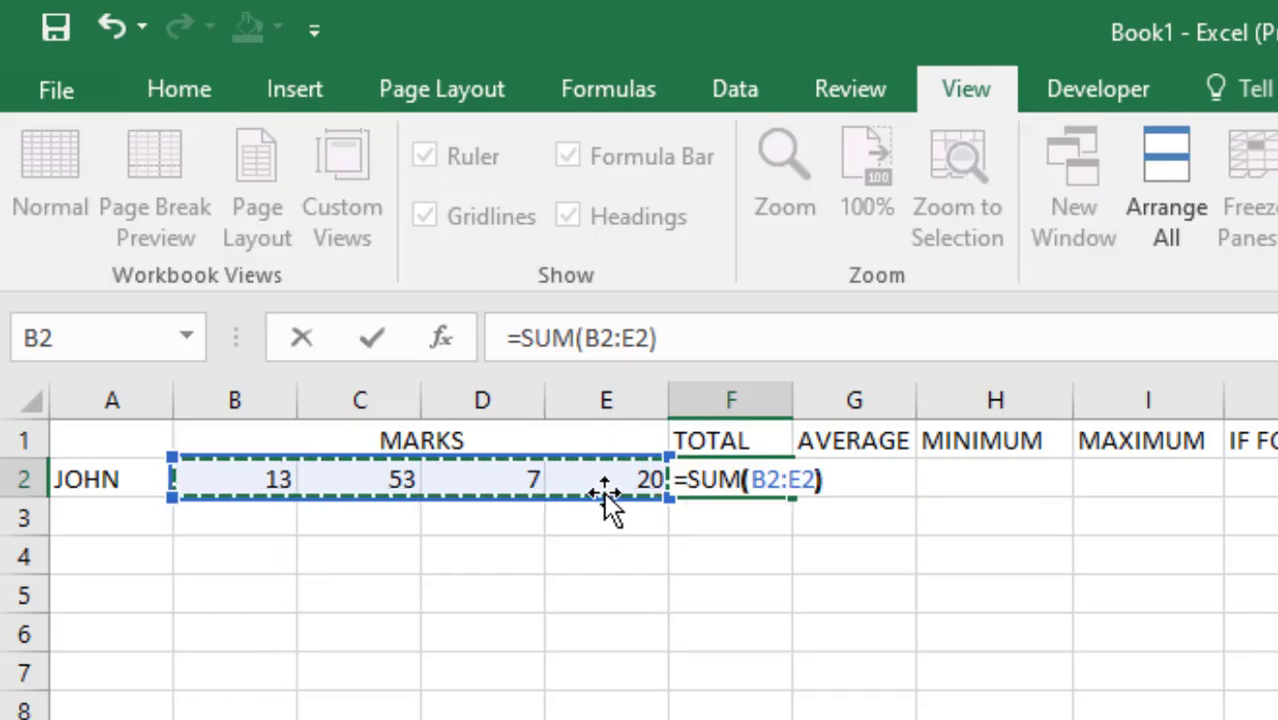
key("Return")
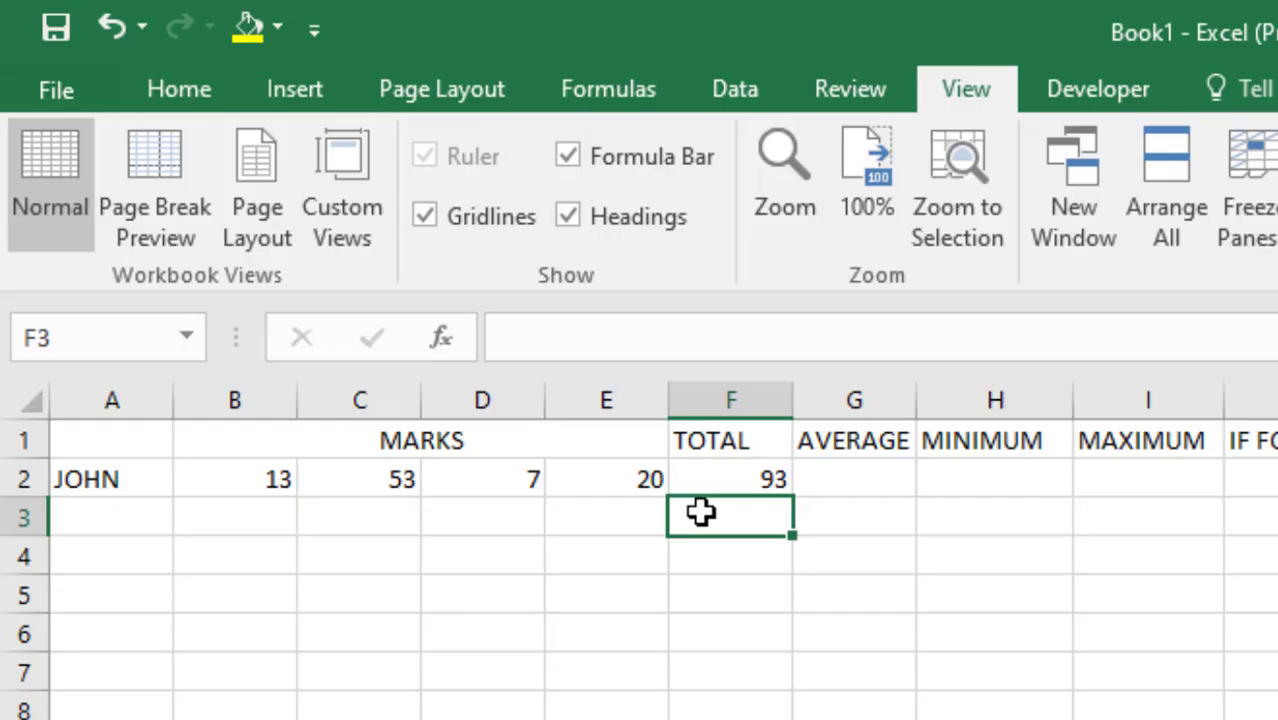
Calculate the average of the student's marks in G2 with the formula =AVERAGE(B2:E2).
left_click(843, 470)
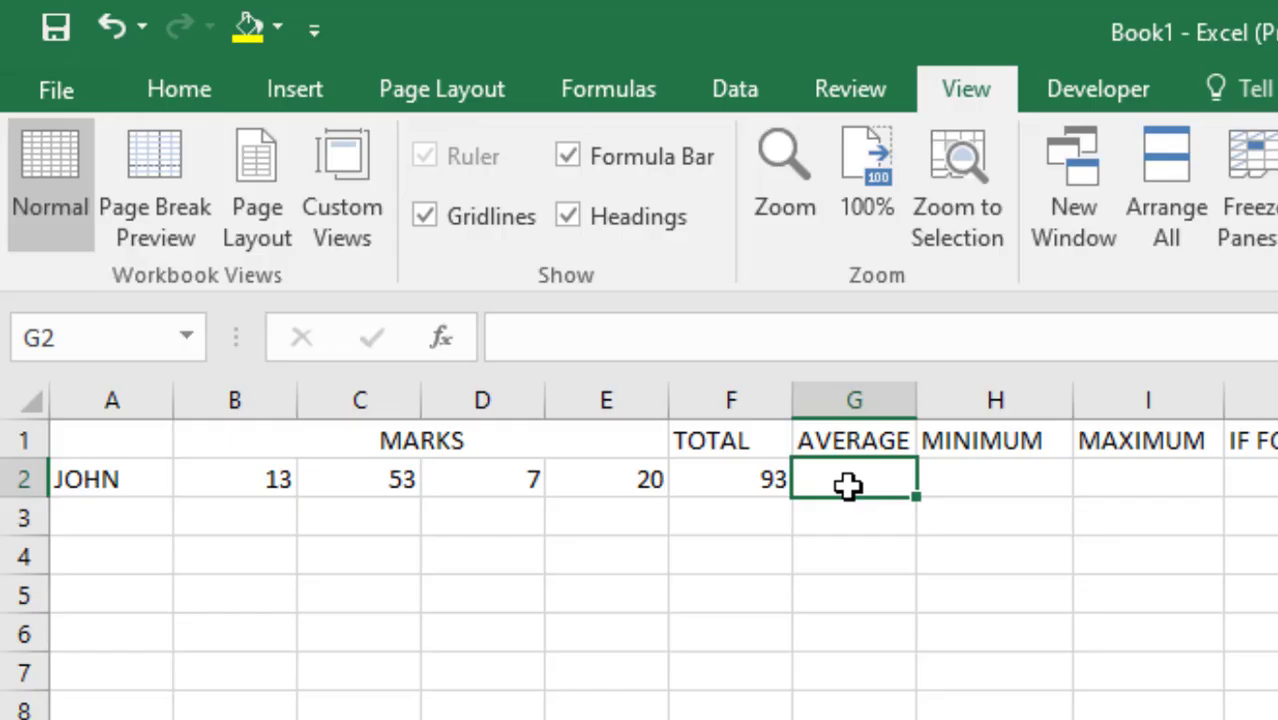
type("=A")
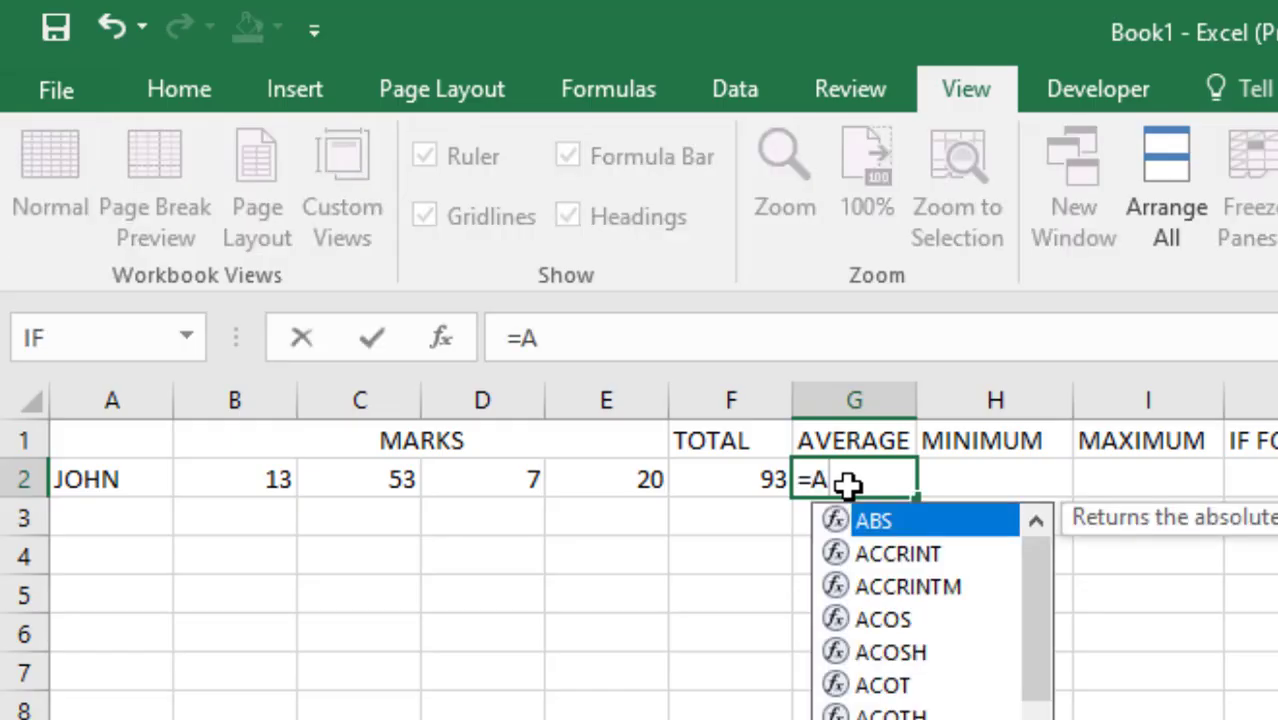
type("VER")
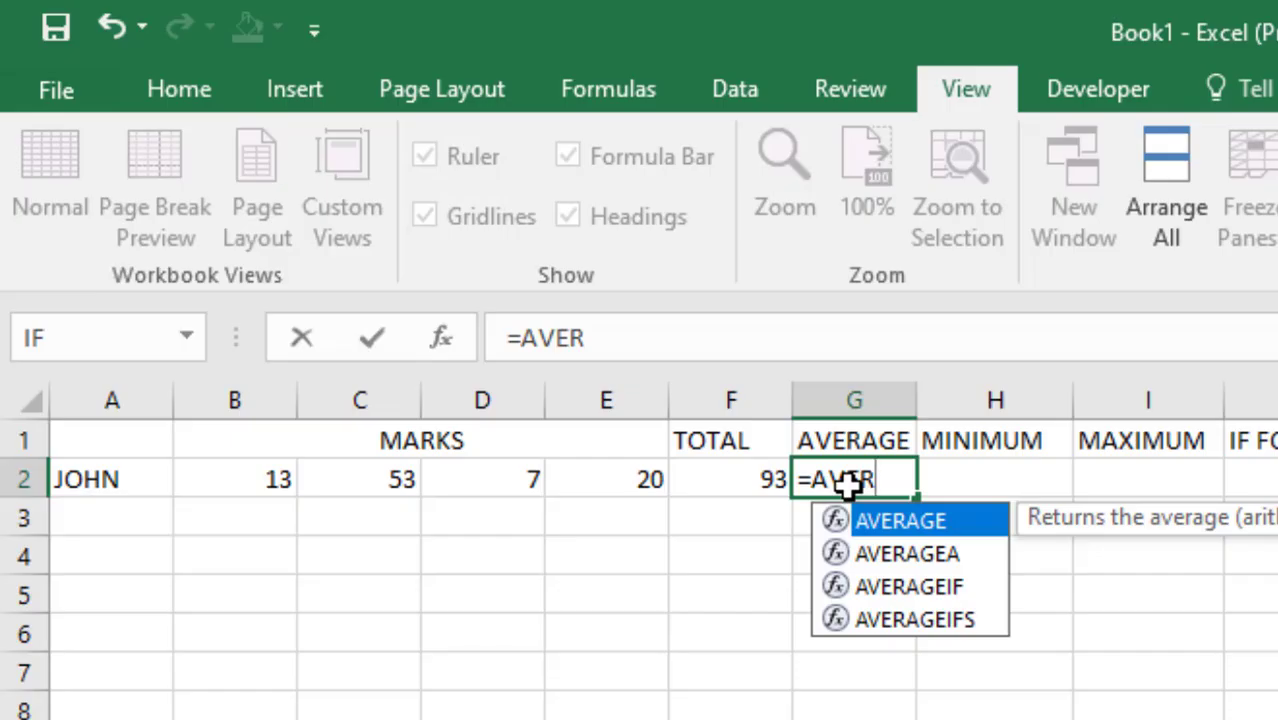
type("AGE")
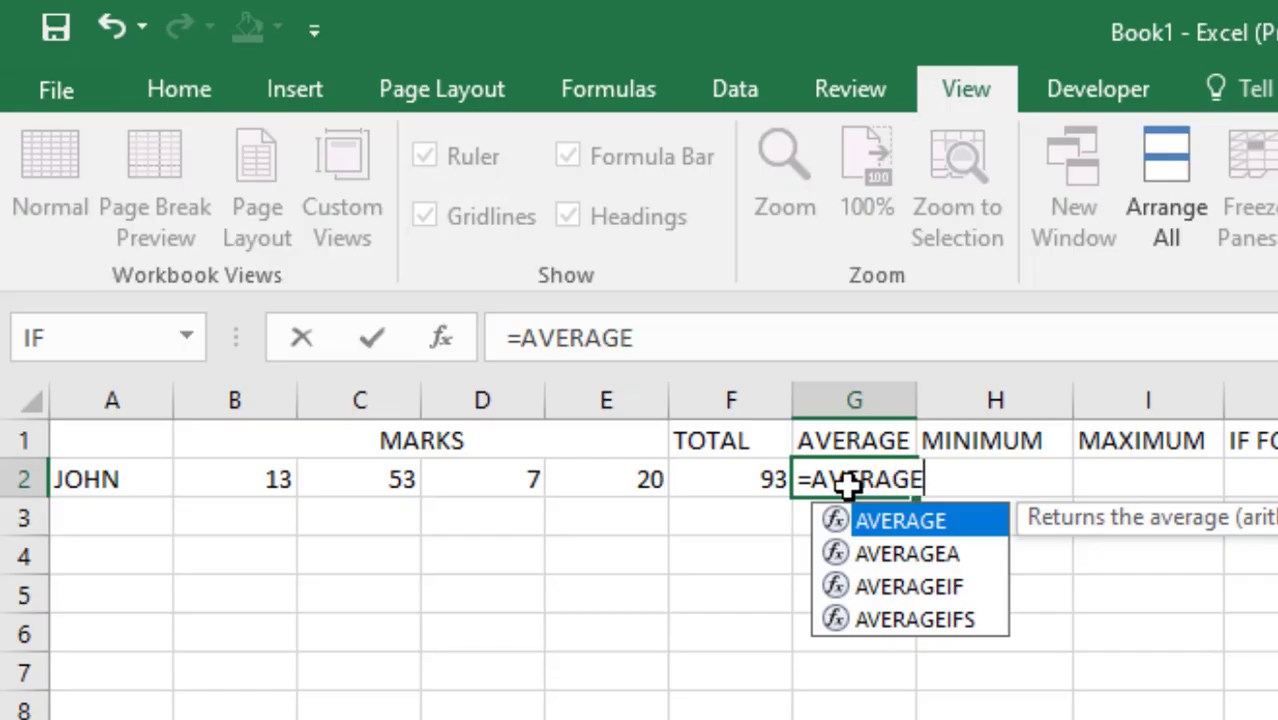
type("(")
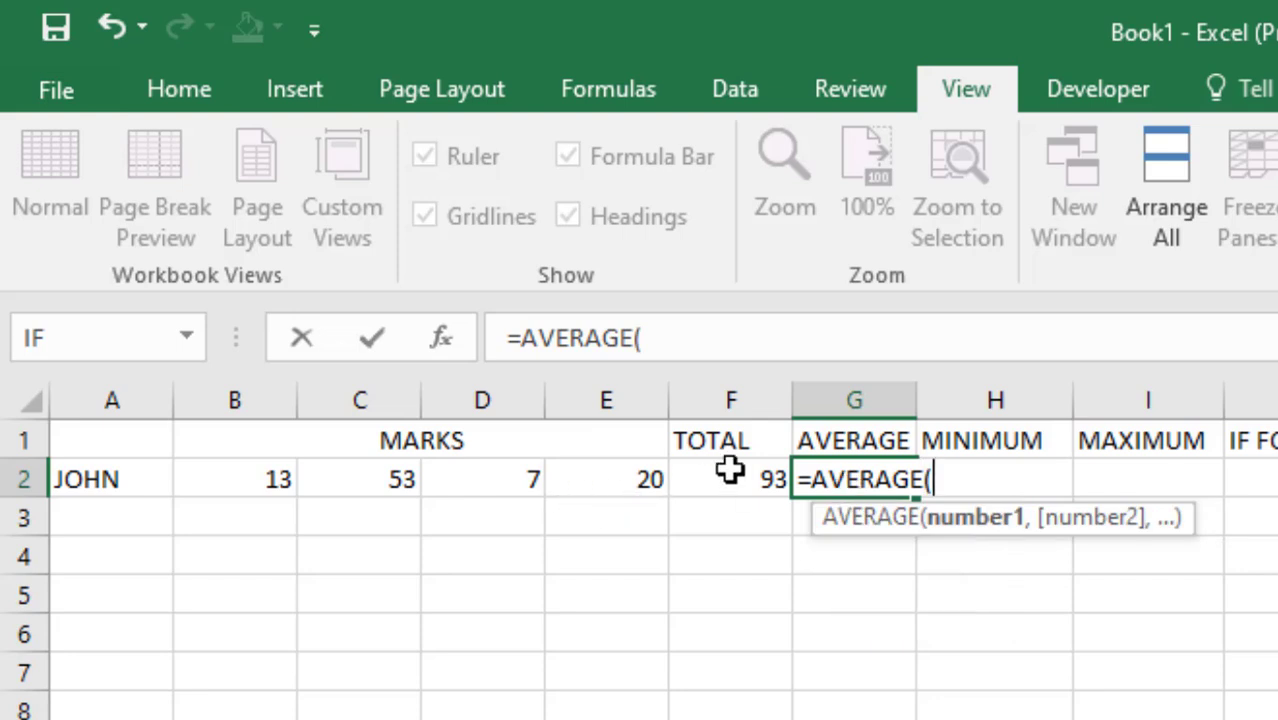
left_click_drag(257, 477, 616, 482)
type(")")
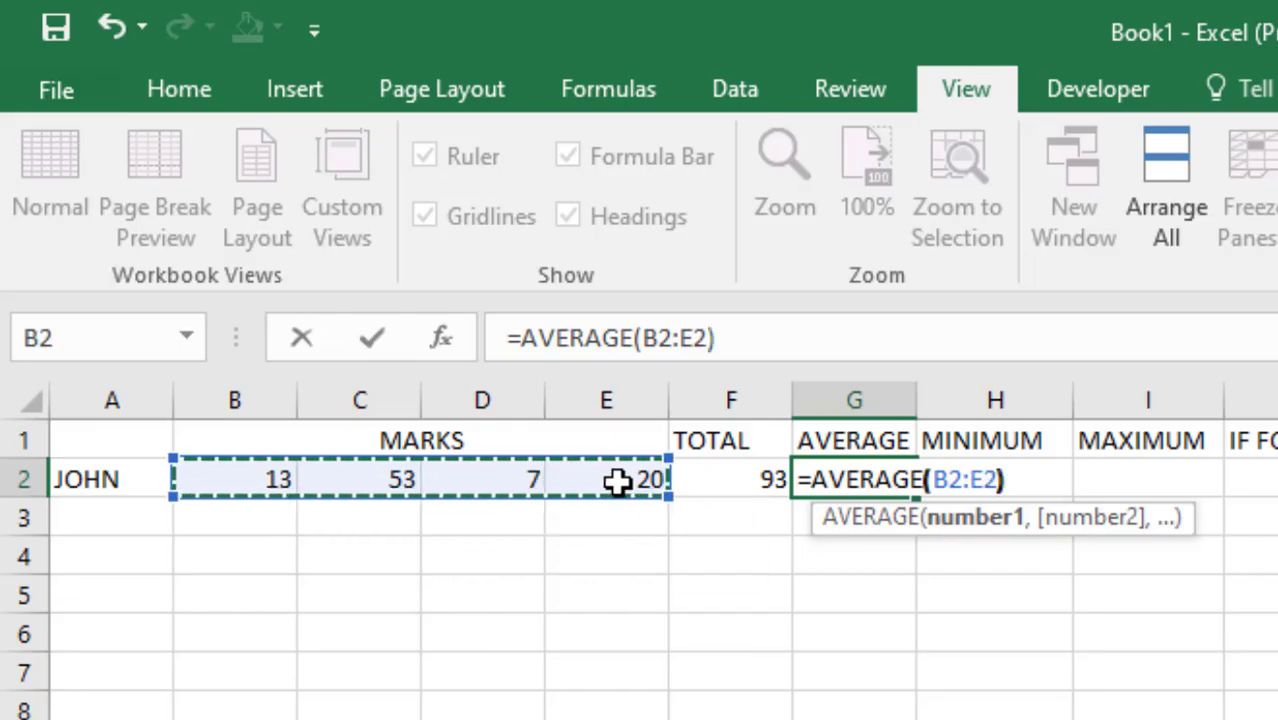
key("Return")
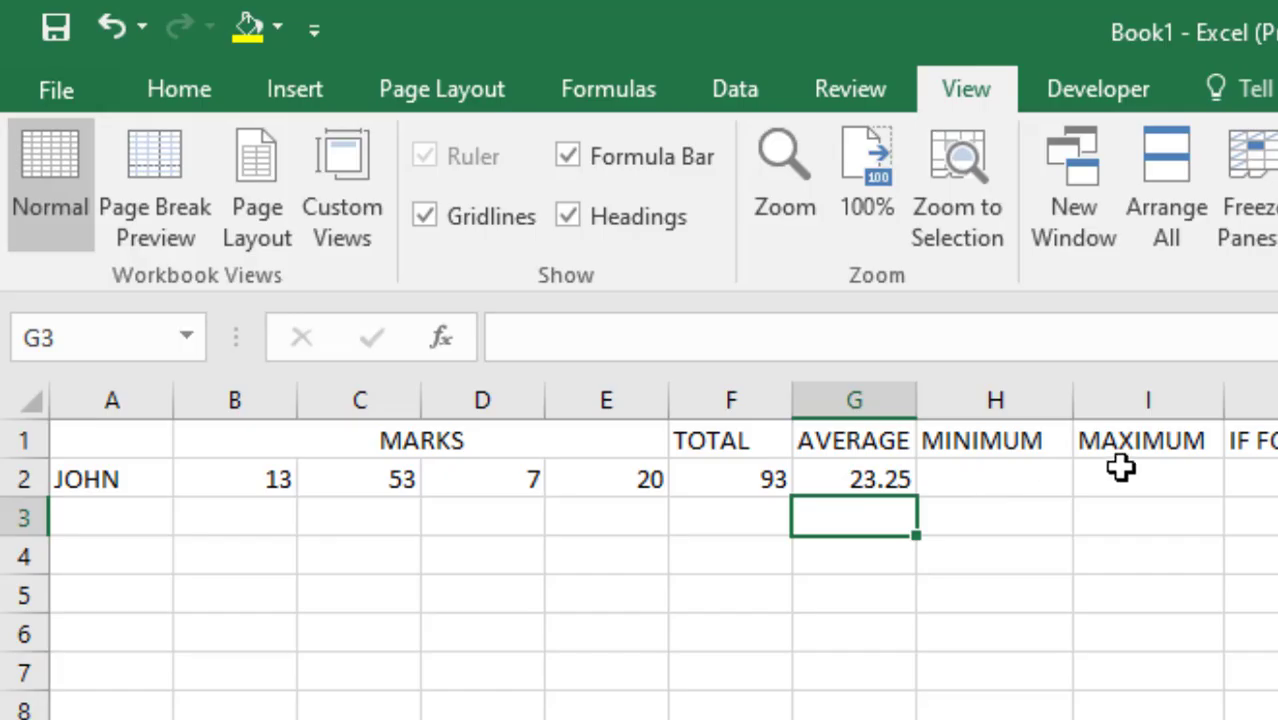
Find the student's lowest mark in H2 with the formula =MIN(B2:E2).
left_click(981, 479)
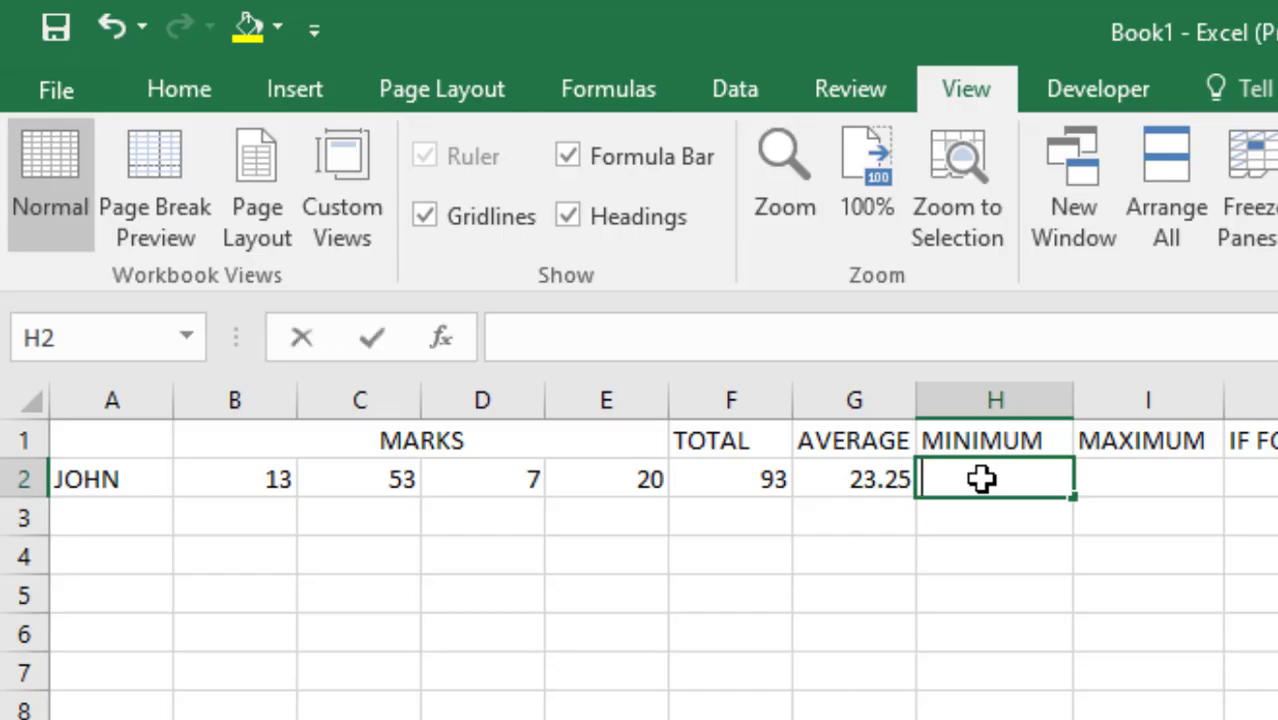
type("=")
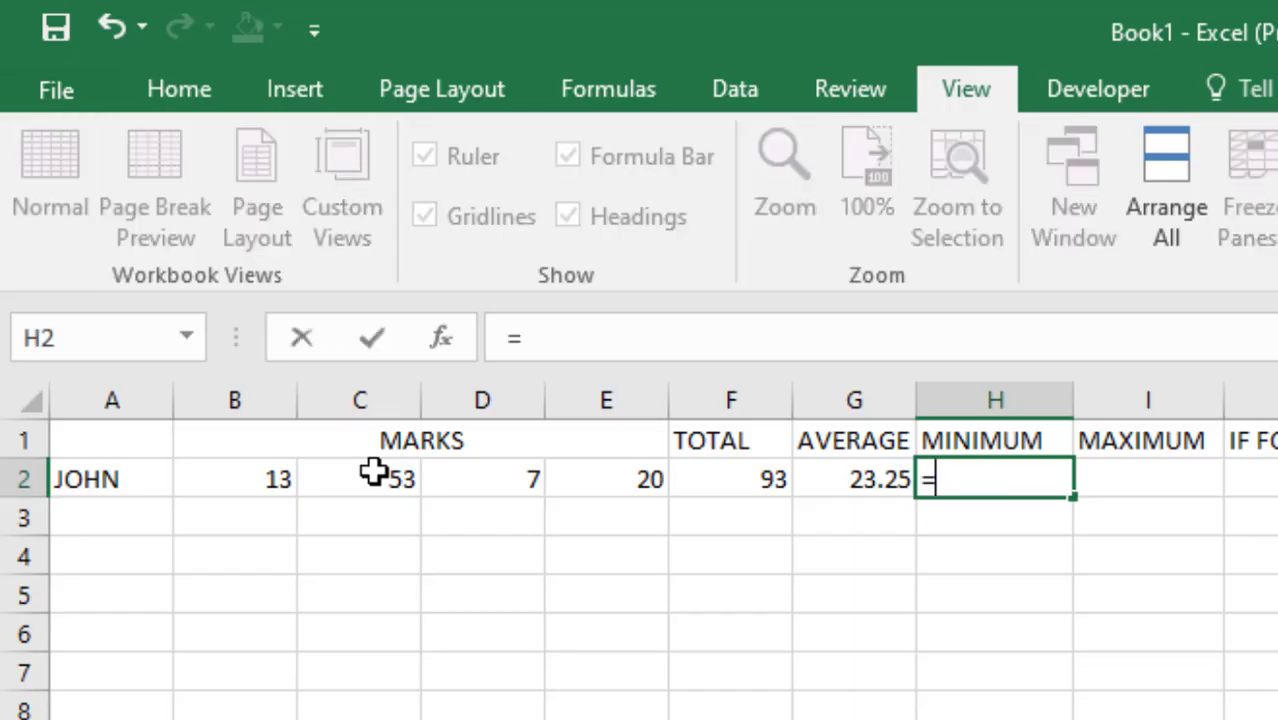
type("MIN")
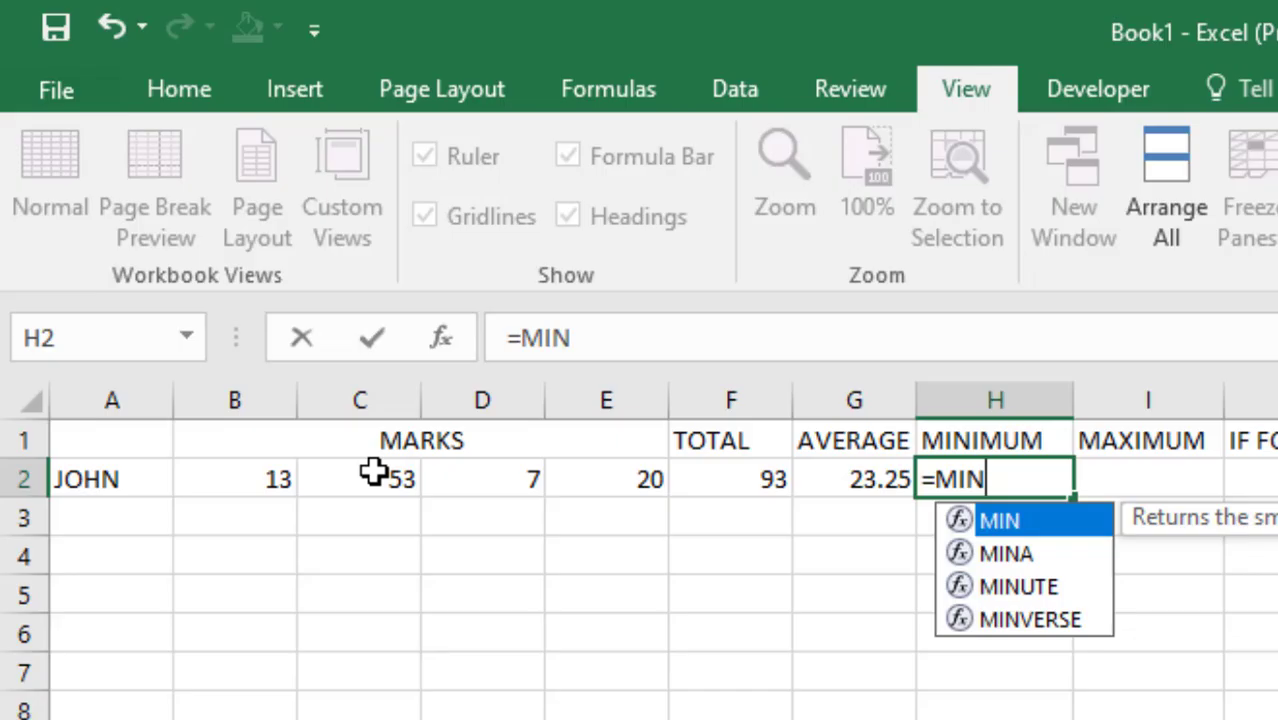
type("(")
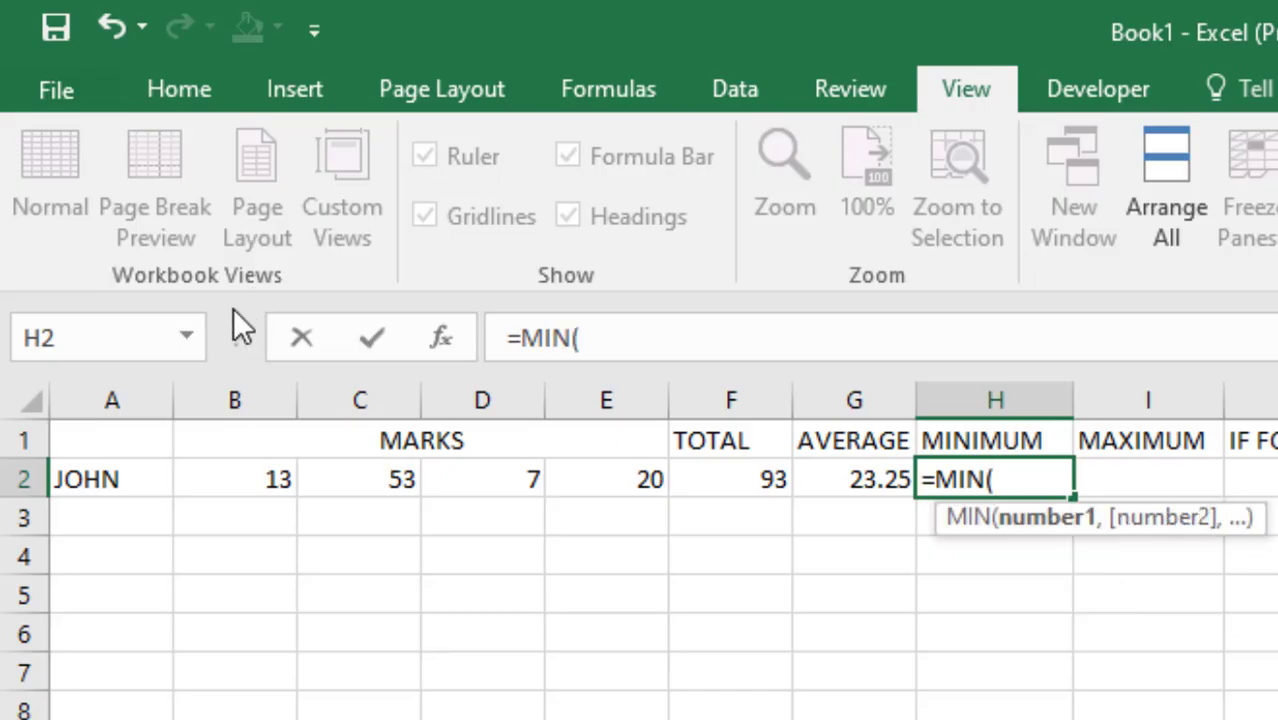
left_click_drag(224, 478, 611, 476)
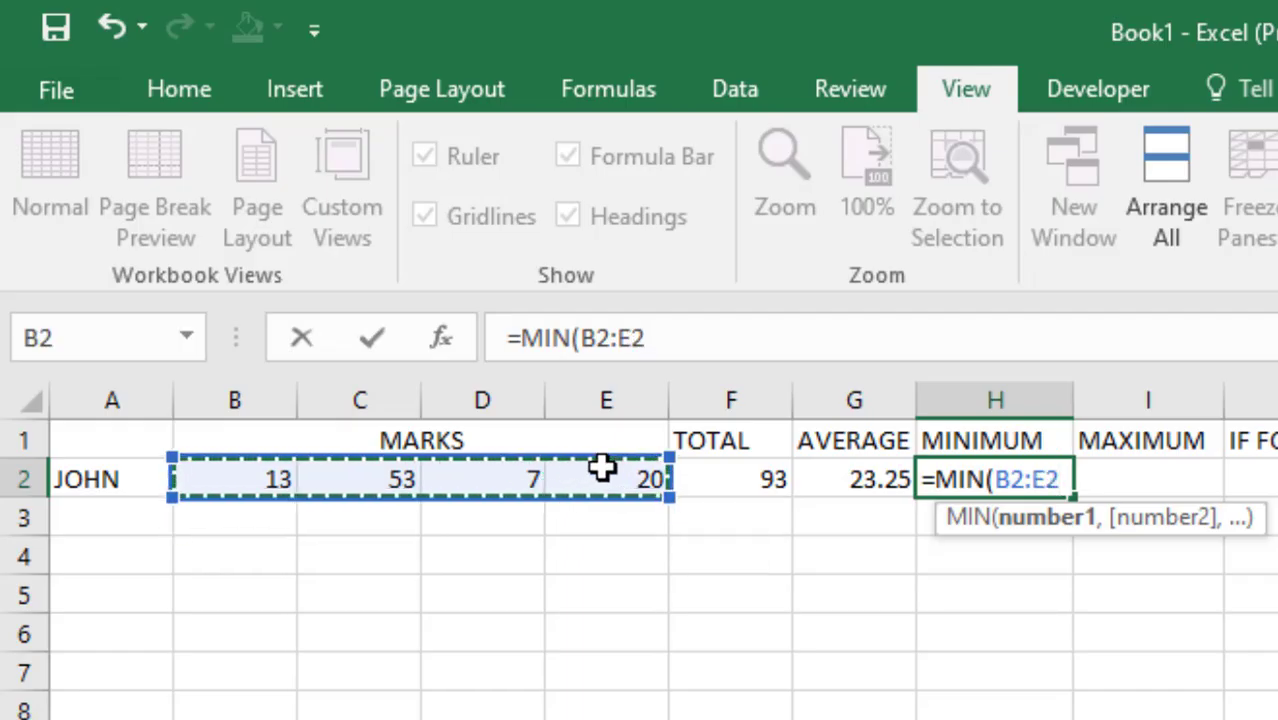
type(")")
key("Return")
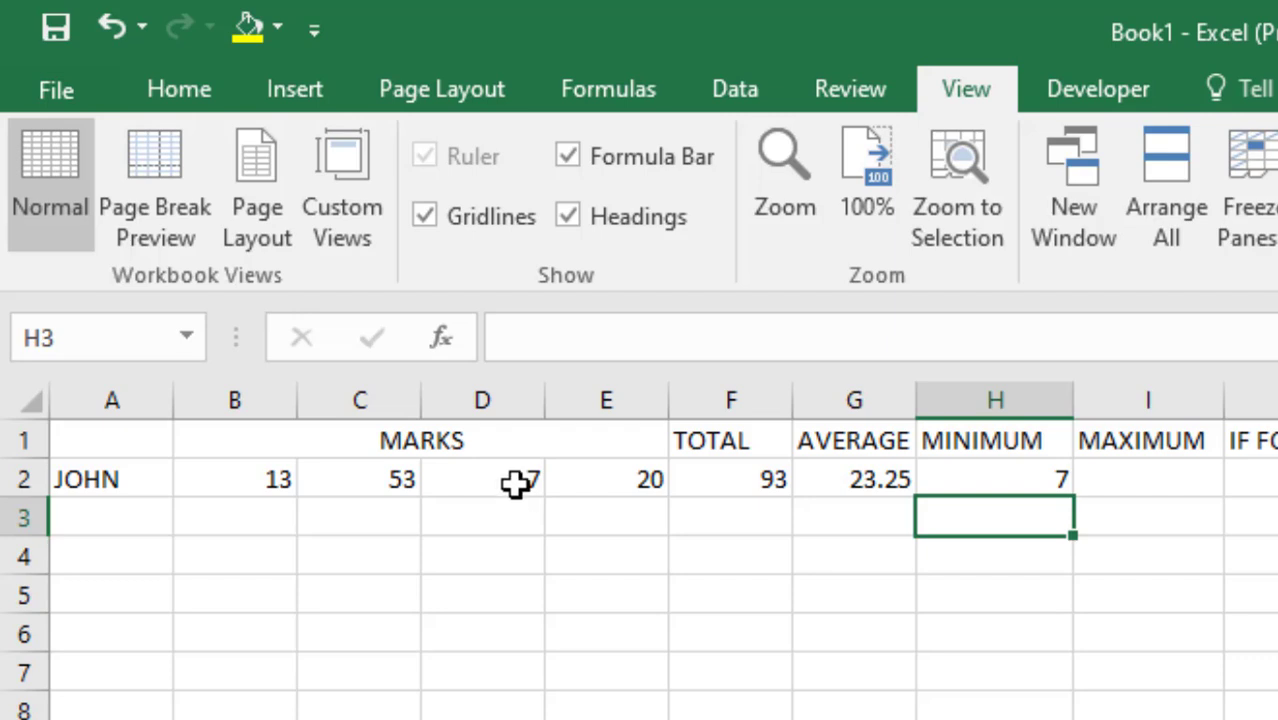
Find the student's highest mark in I2 with the formula =MAX(B2:E2).
left_click(1132, 483)
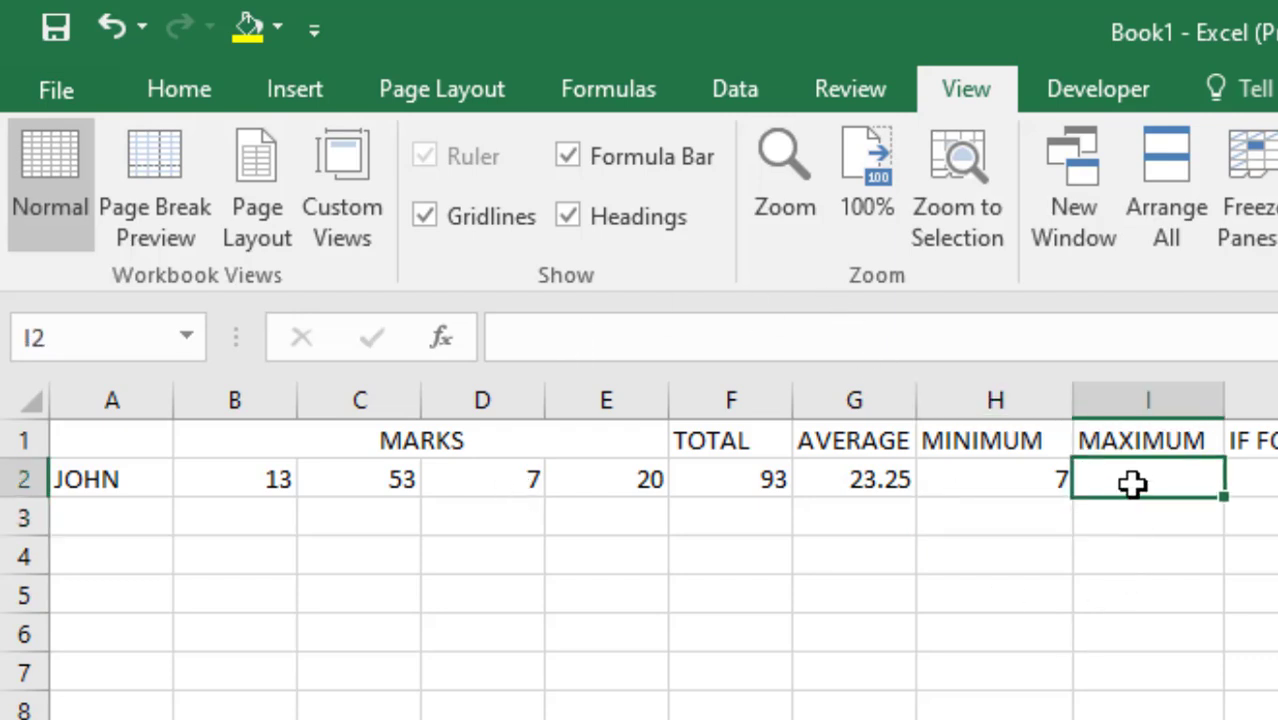
type("=M")
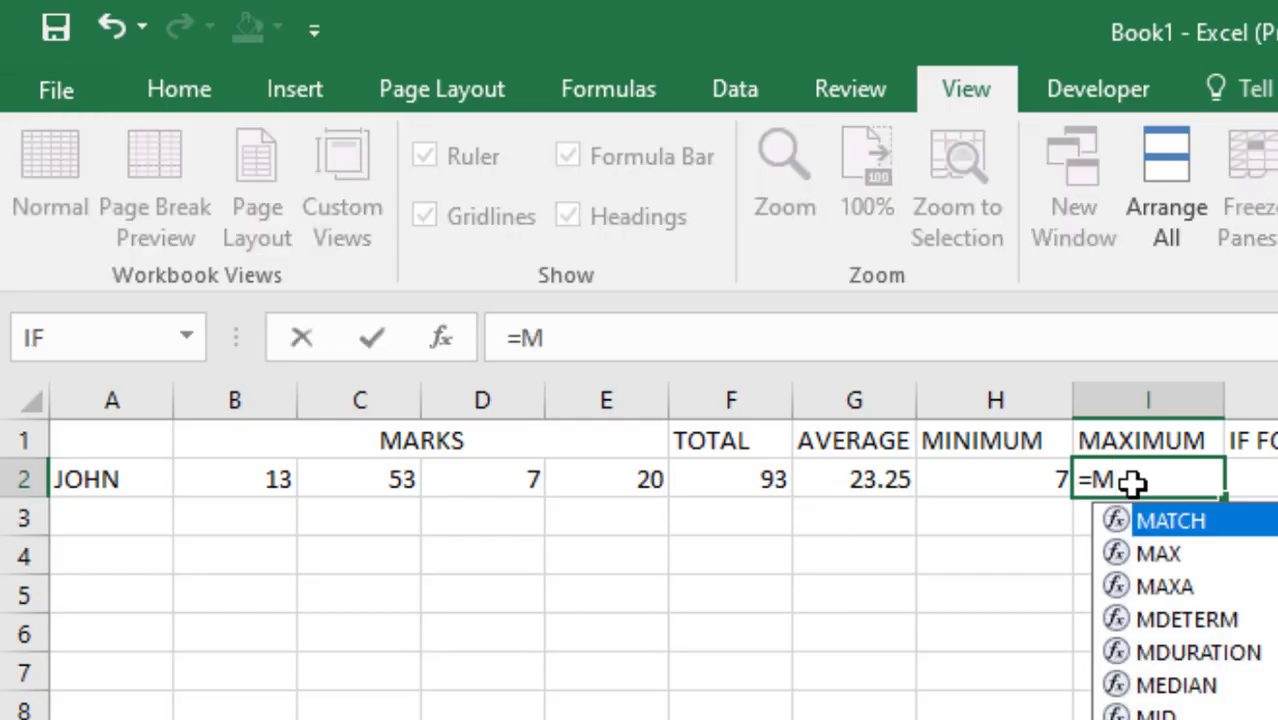
type("AX")
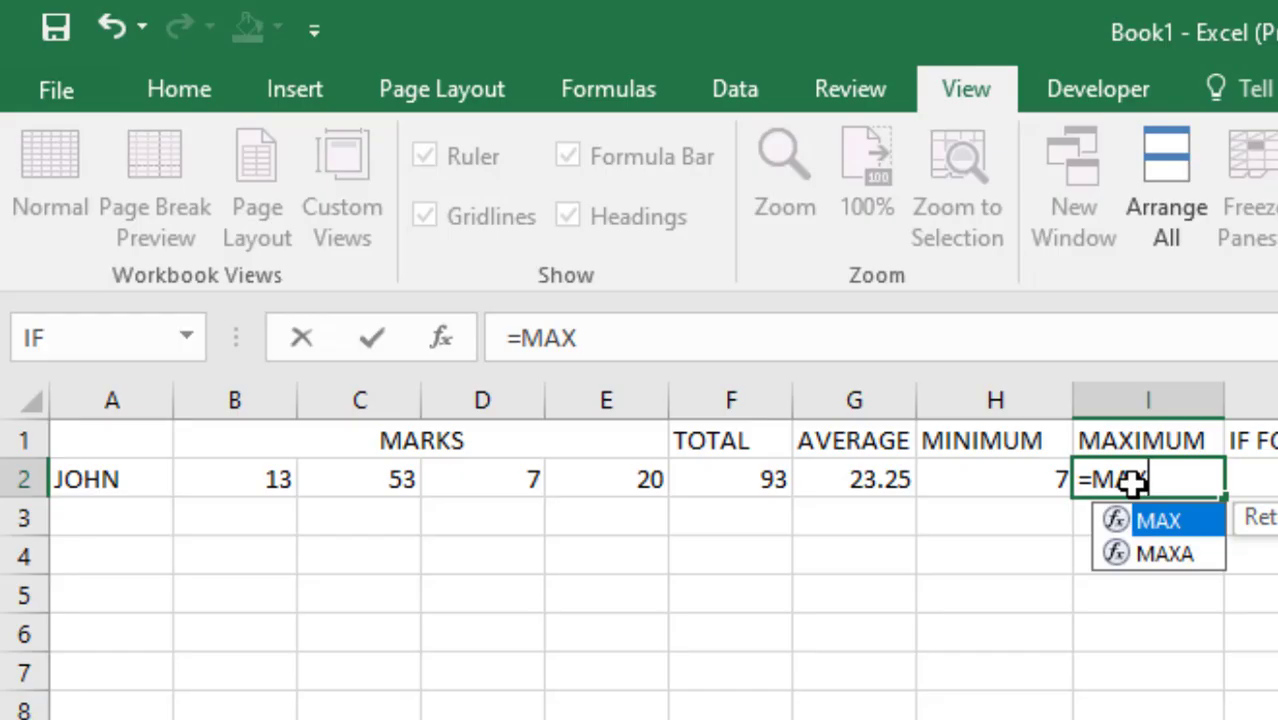
type("(")
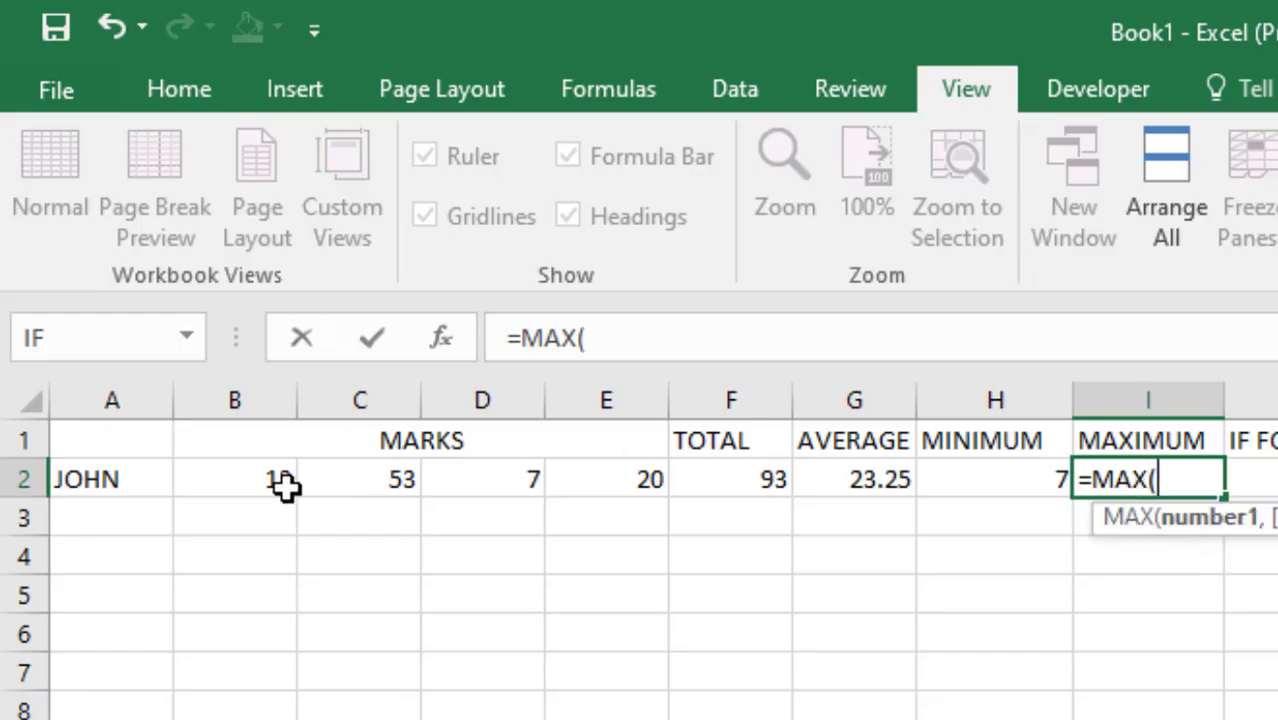
left_click_drag(262, 480, 595, 473)
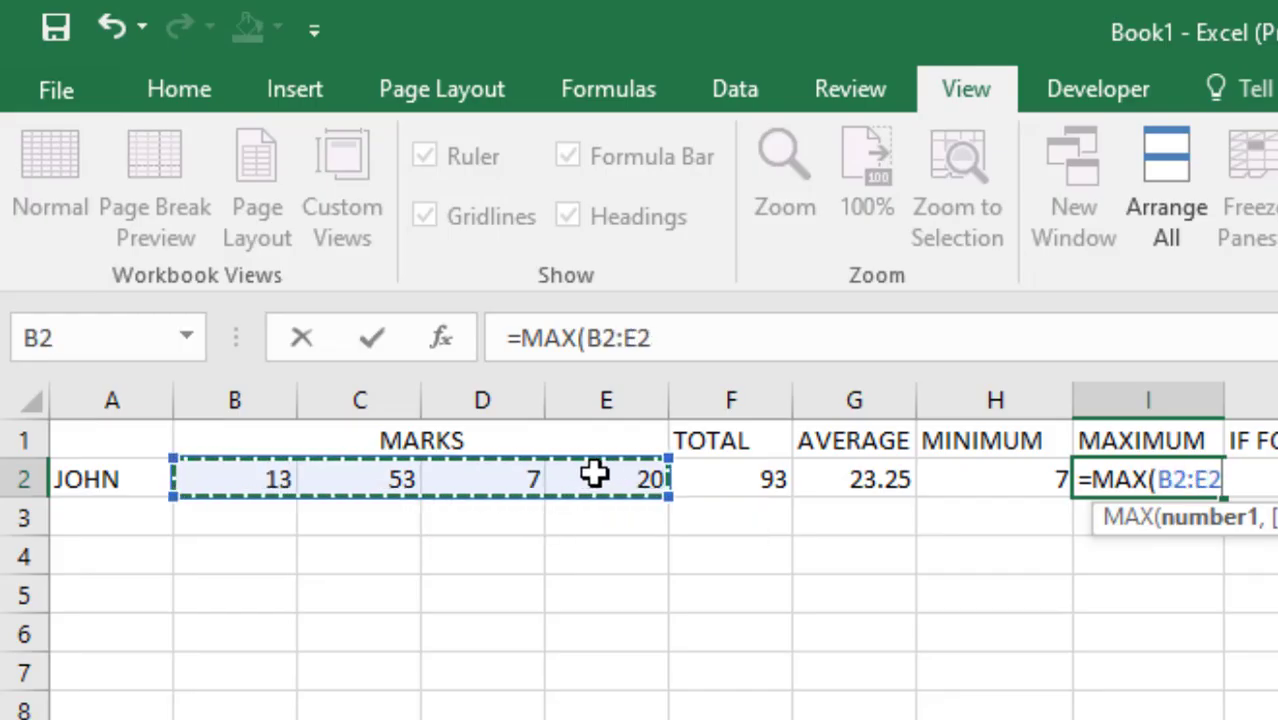
type(")")
key("Return")
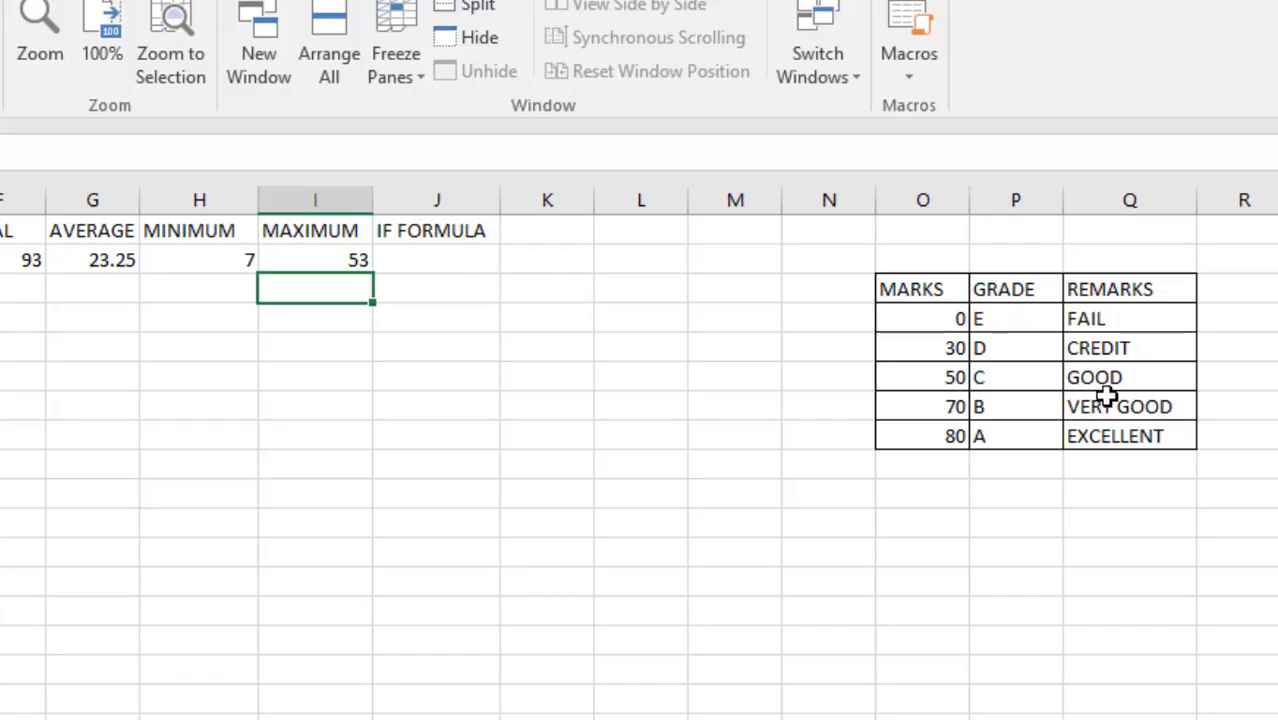
Begin an IF formula in J2 that tests whether the total in F2 is greater than 80.
left_click(425, 259)
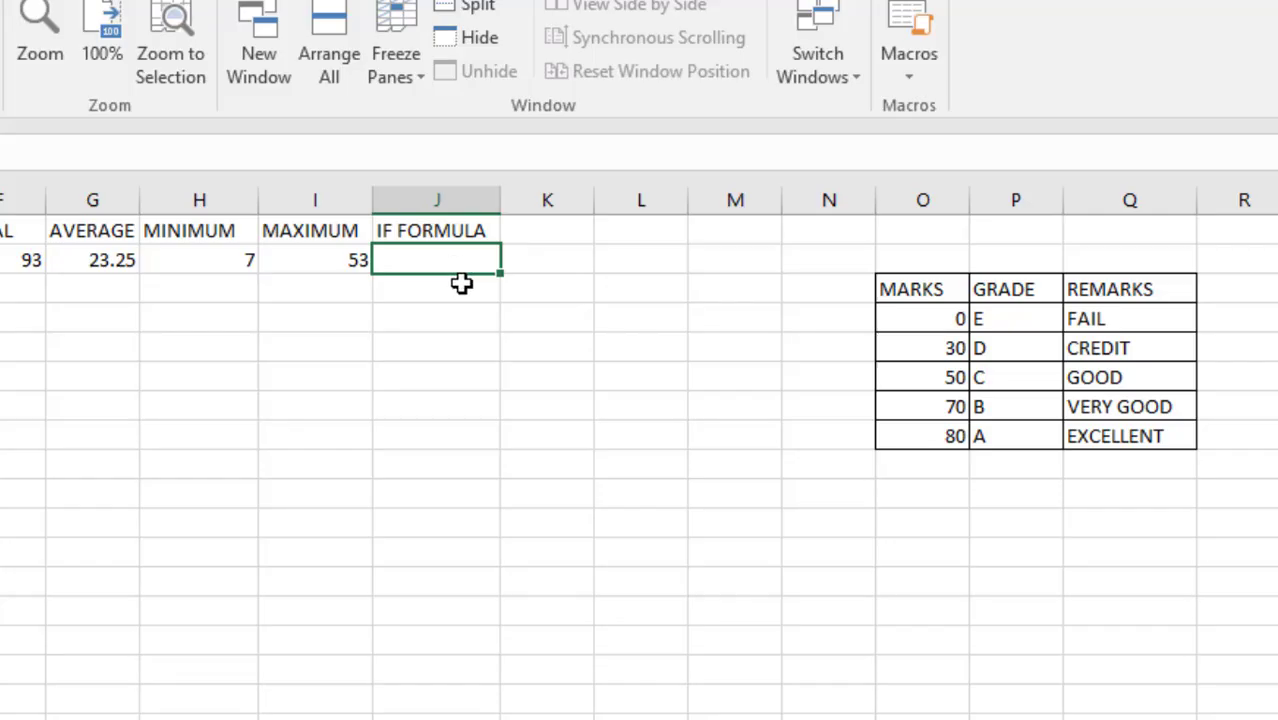
type("=")
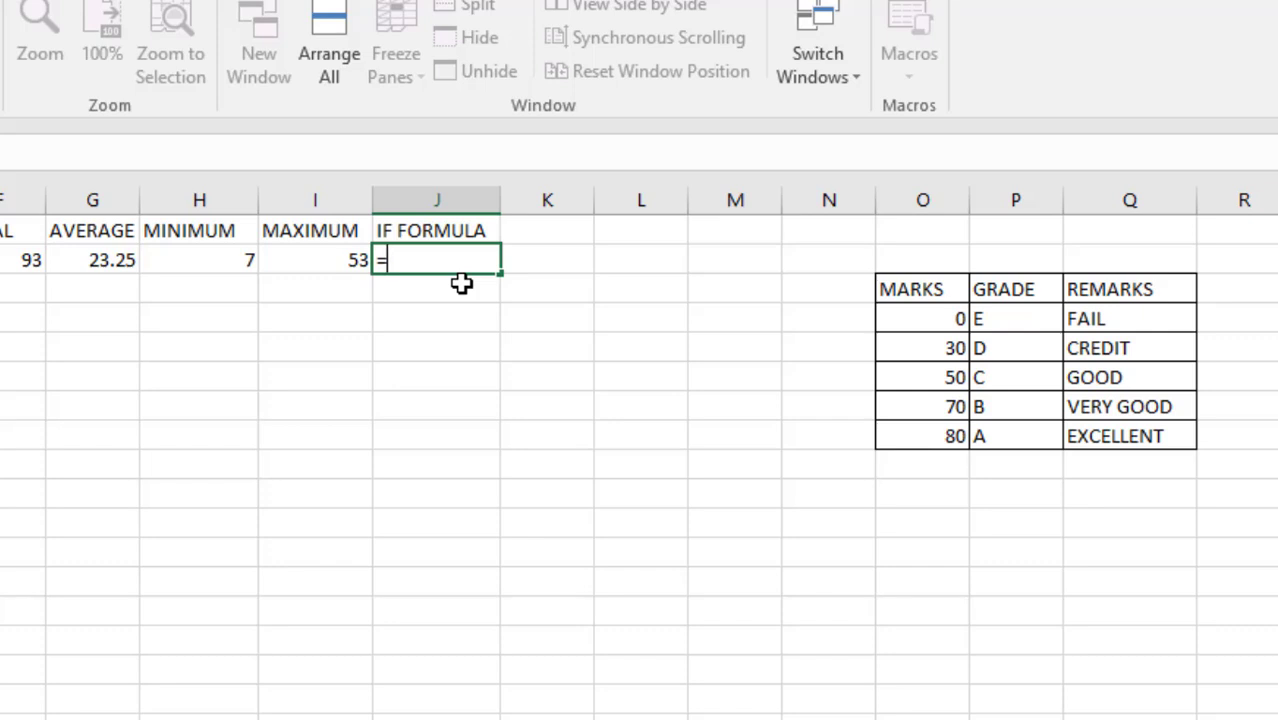
type("IF")
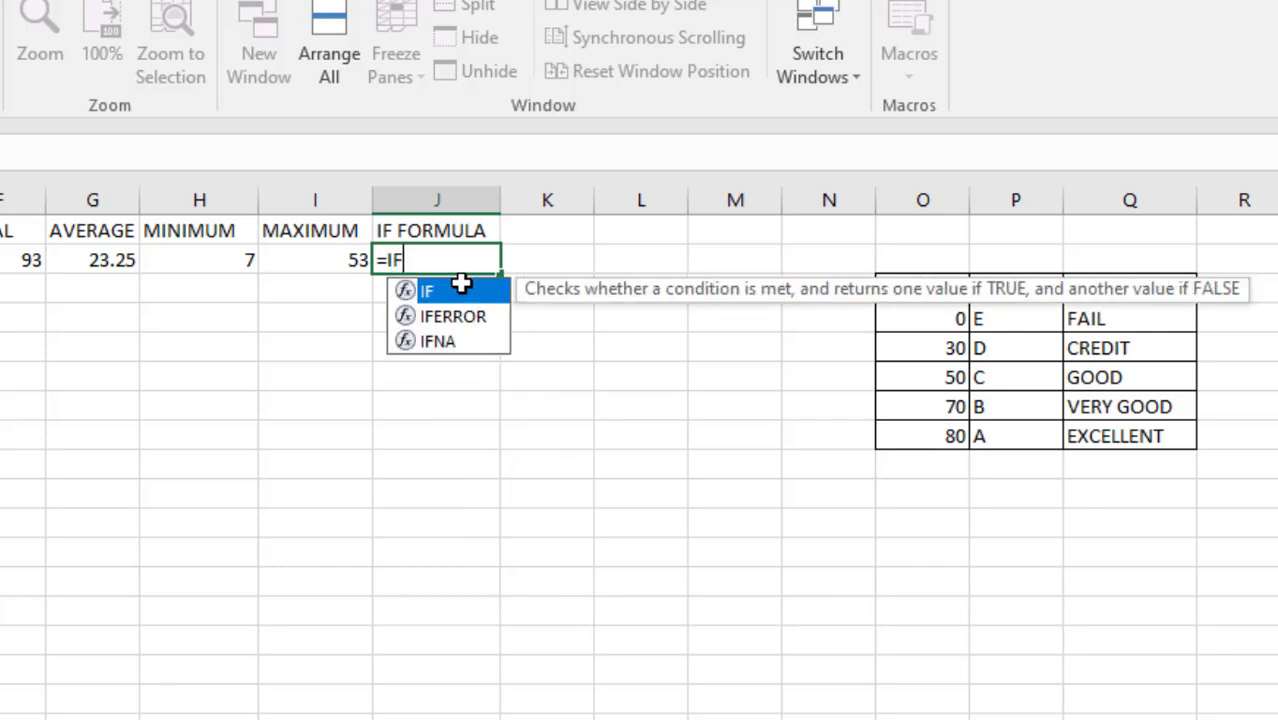
type("(")
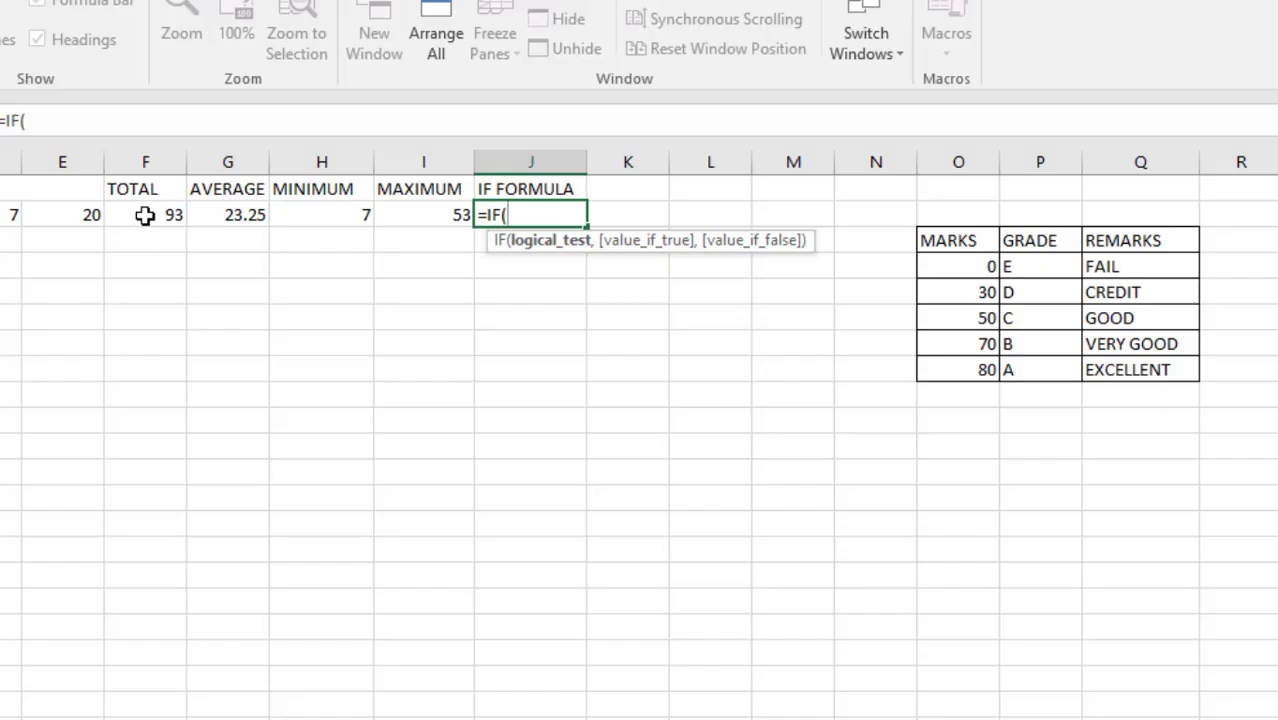
left_click(145, 216)
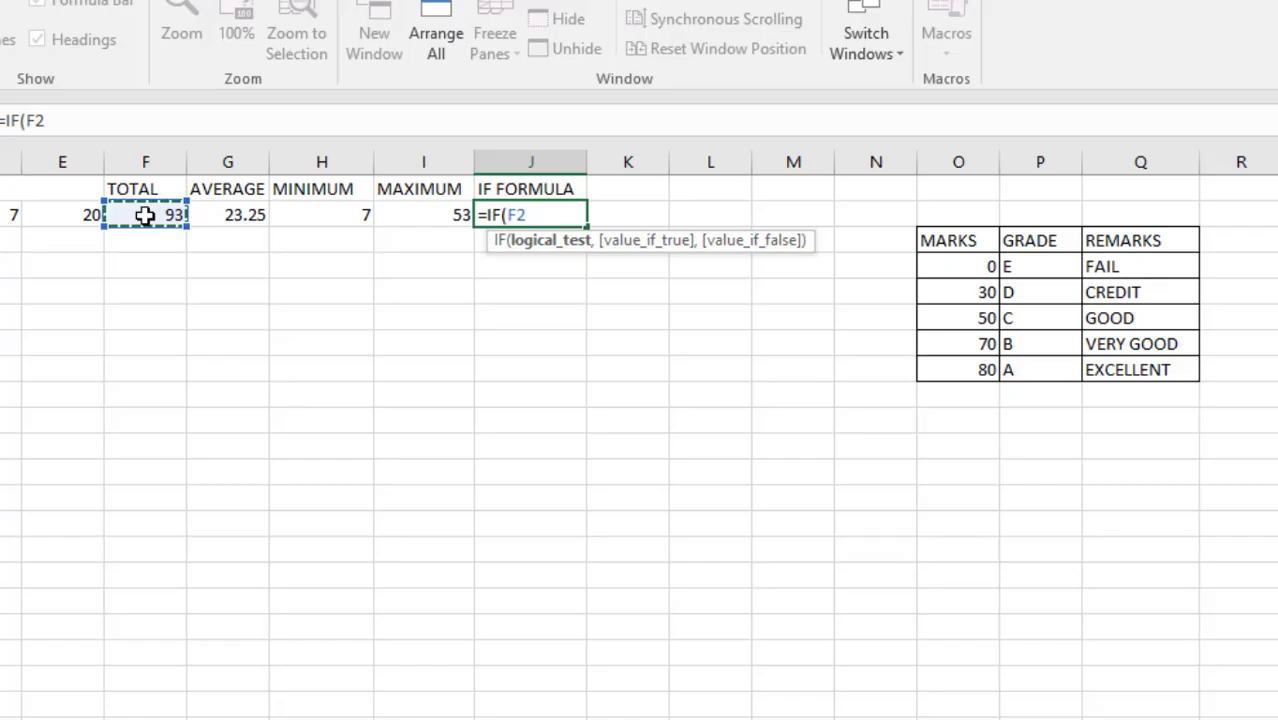
type(">")
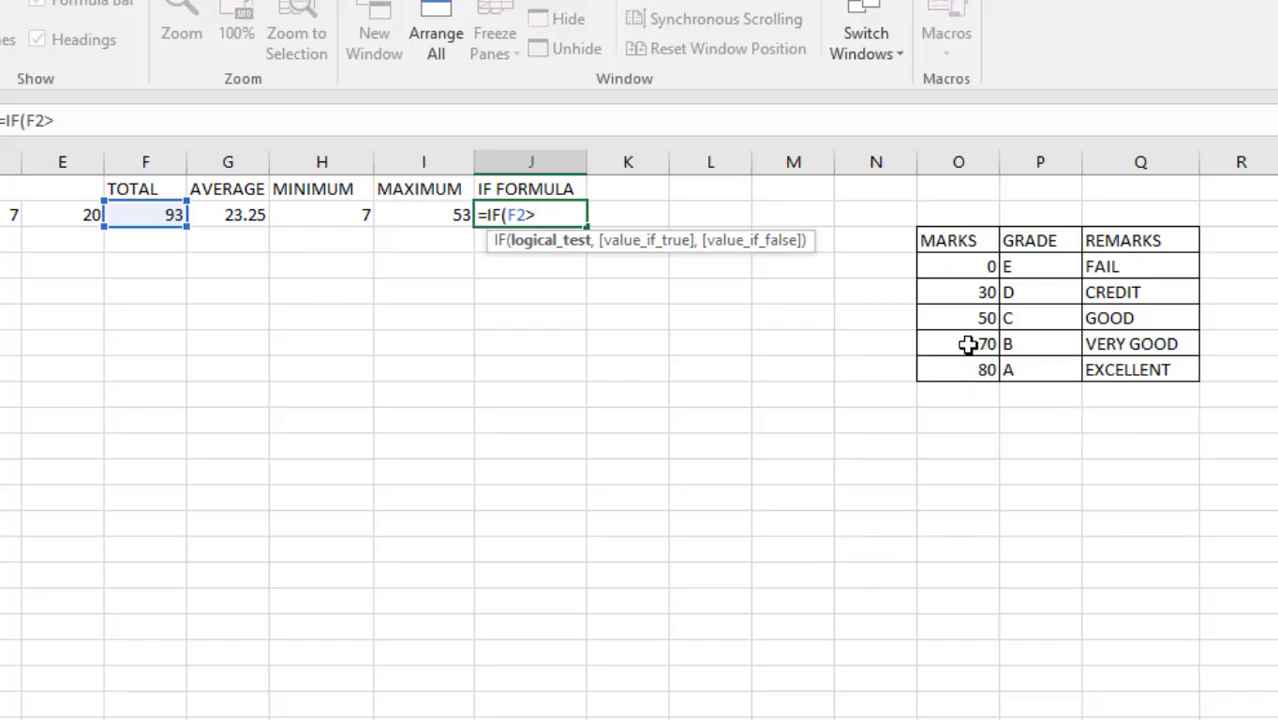
type("80")
key("Return")
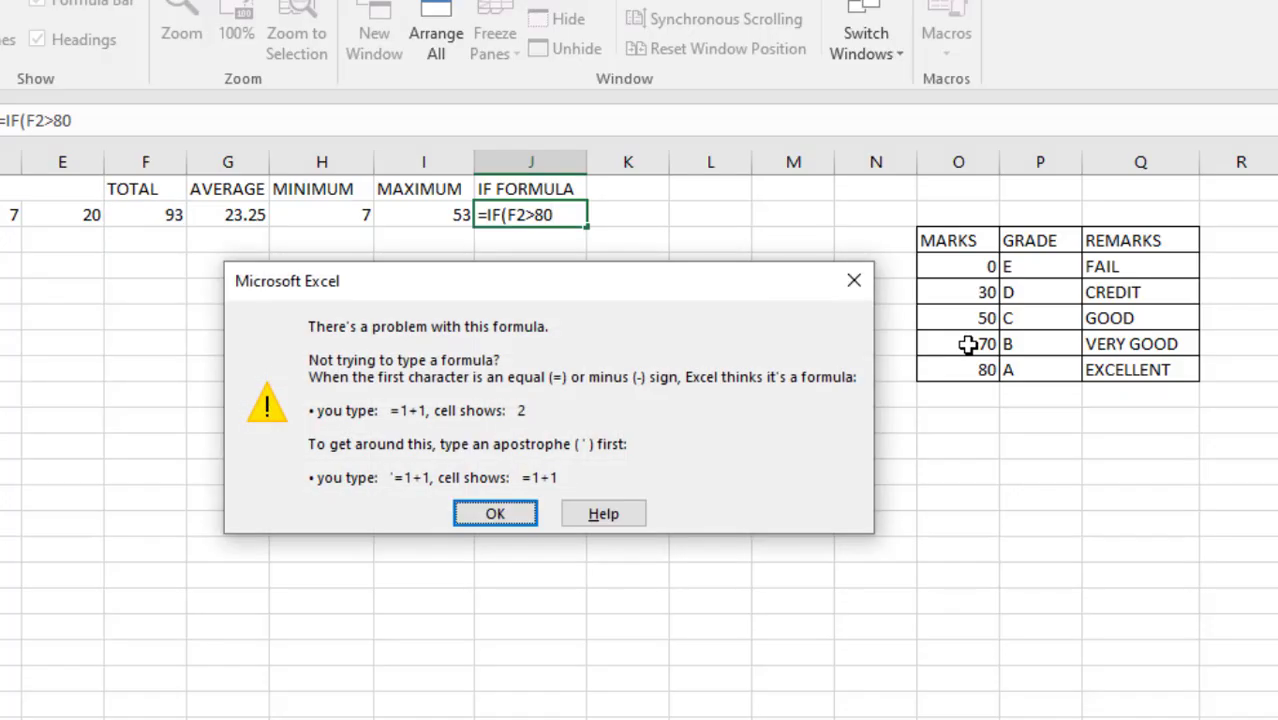
left_click(855, 281)
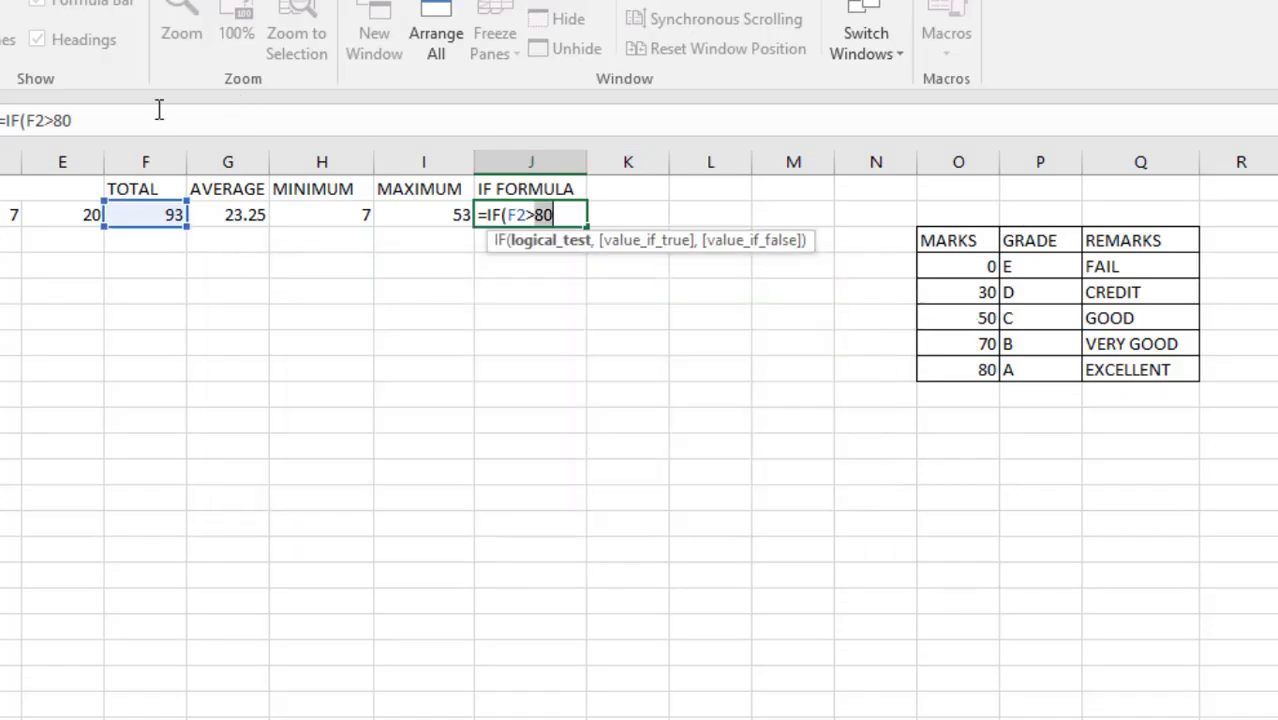
Correct the logical test of the IF formula in J2 to F2>=80.
left_click(112, 124)
key("BackSpace")
key("BackSpace")
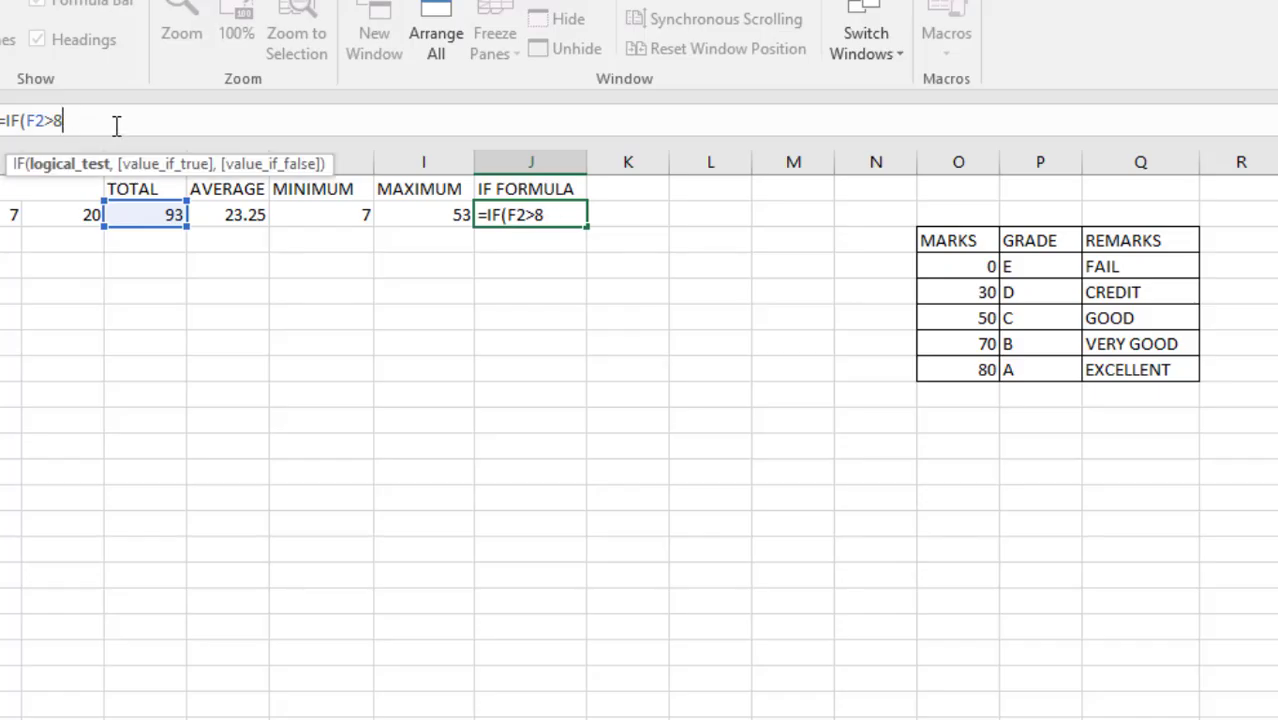
type("=")
type("80,")
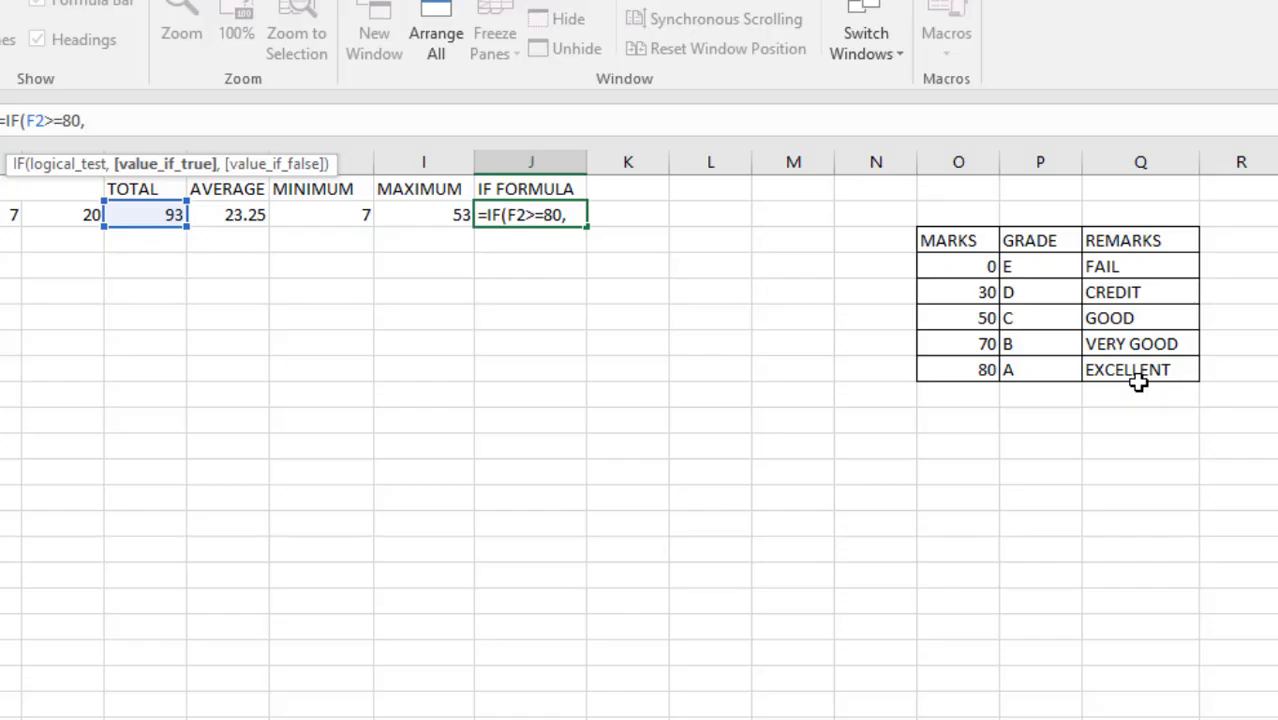
Complete the J2 formula with "EXCELLENT" as the true value and "FAIL" as the false value.
type("\"EXCELLENT")
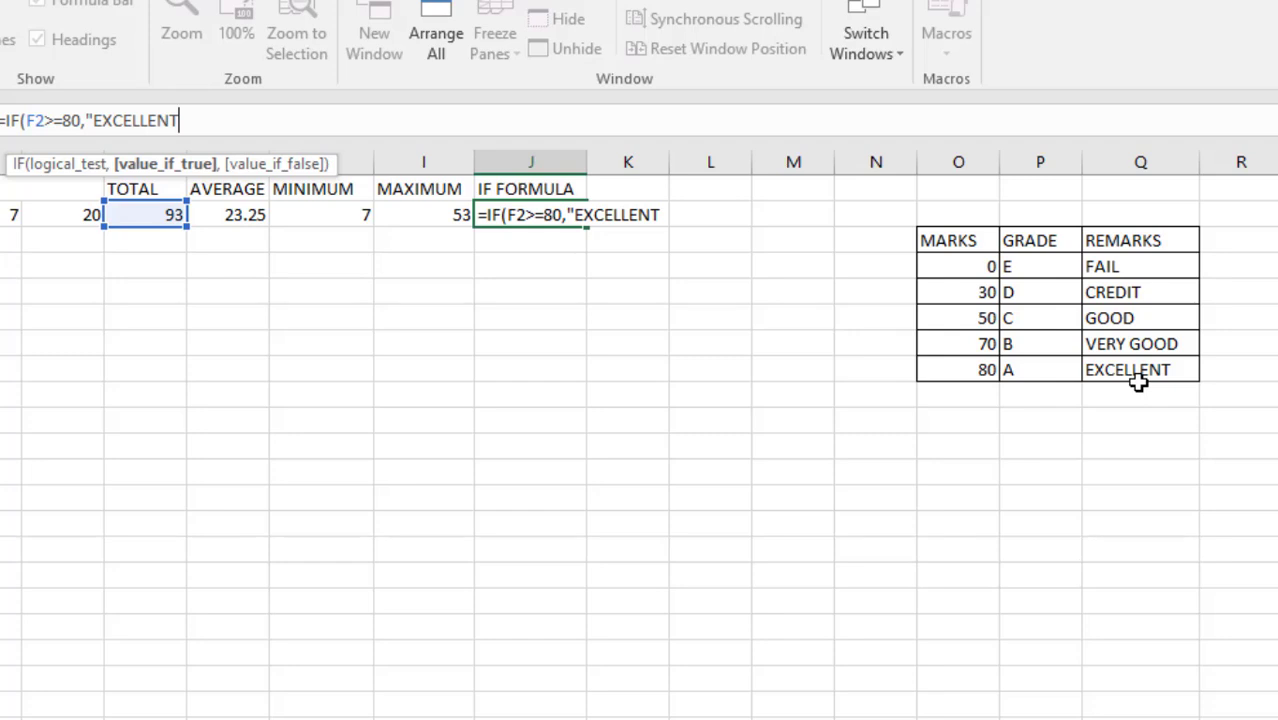
type("\",")
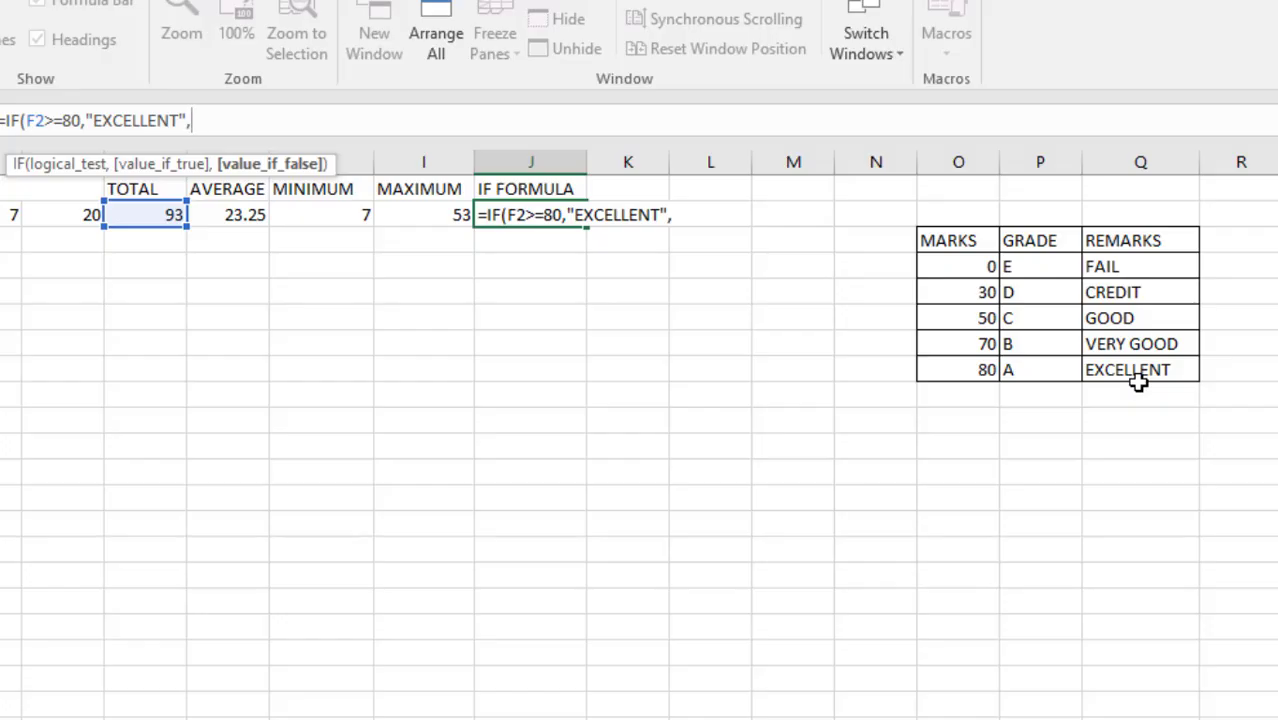
type("\"FAIL")
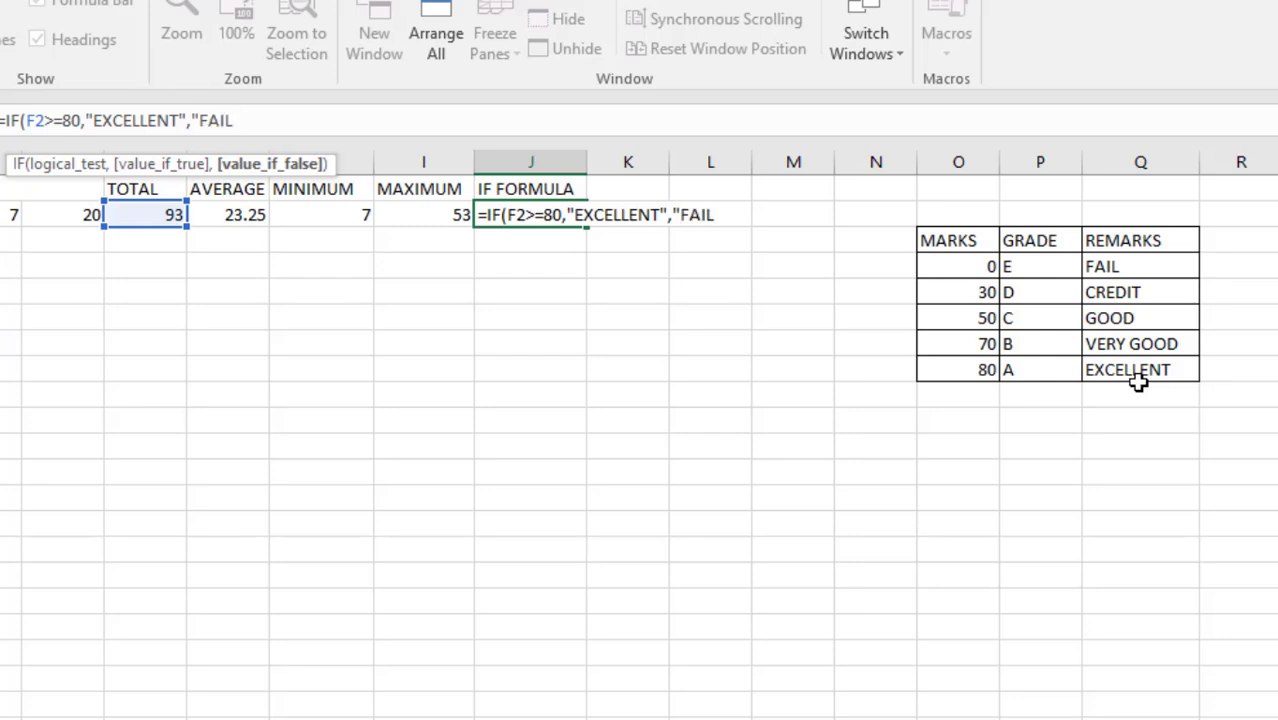
type("\")")
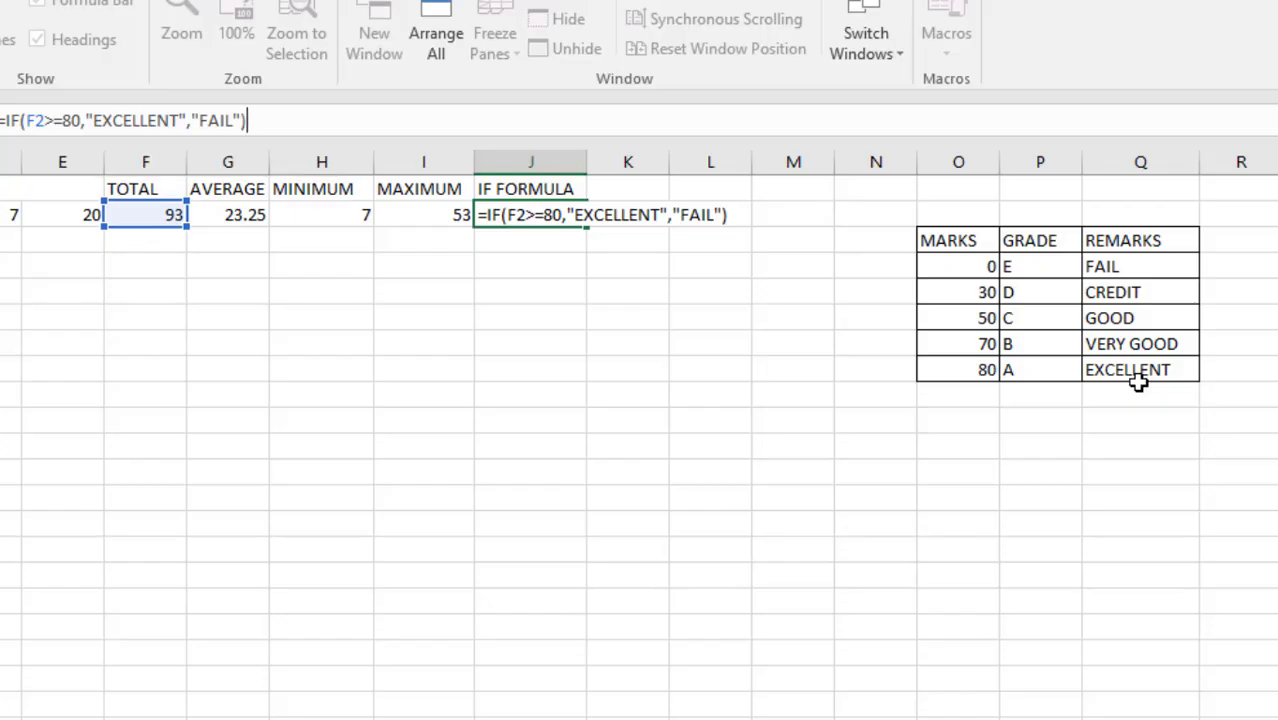
key("Return")
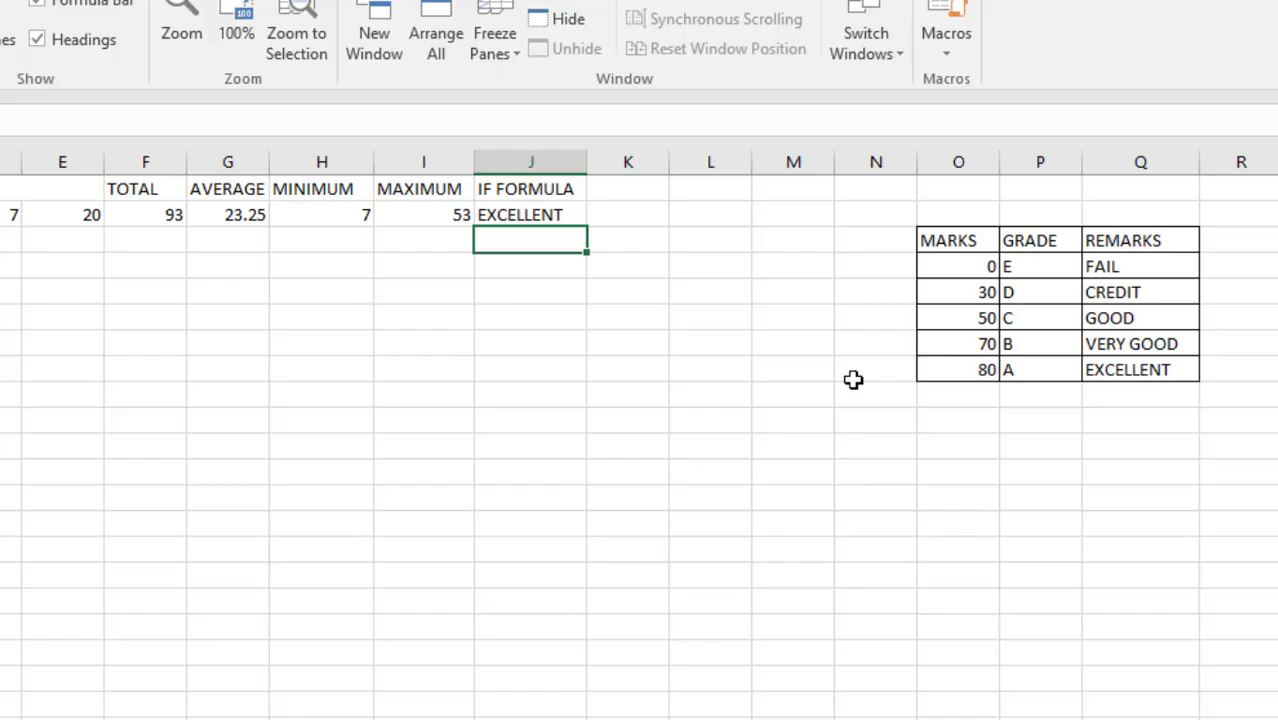
Fill the IF formula from J2 down to J3 and enter a test total of 7 in F3.
left_click(528, 213)
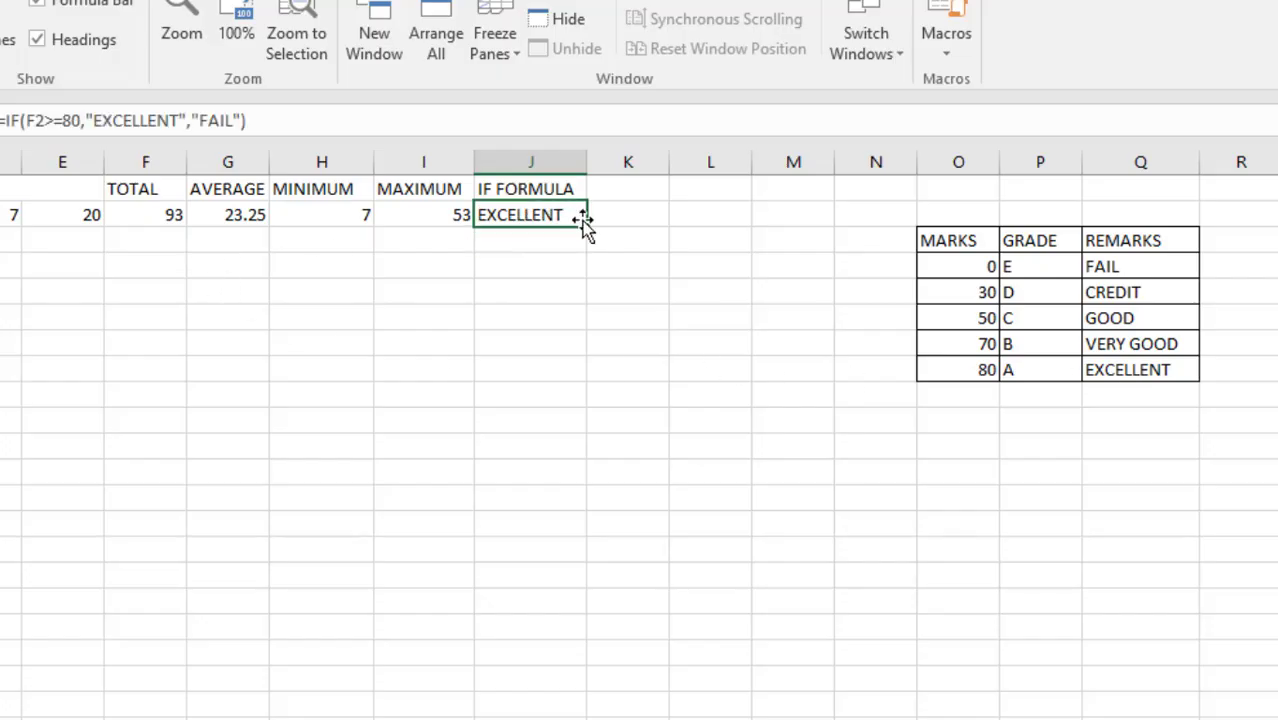
left_click_drag(588, 228, 591, 246)
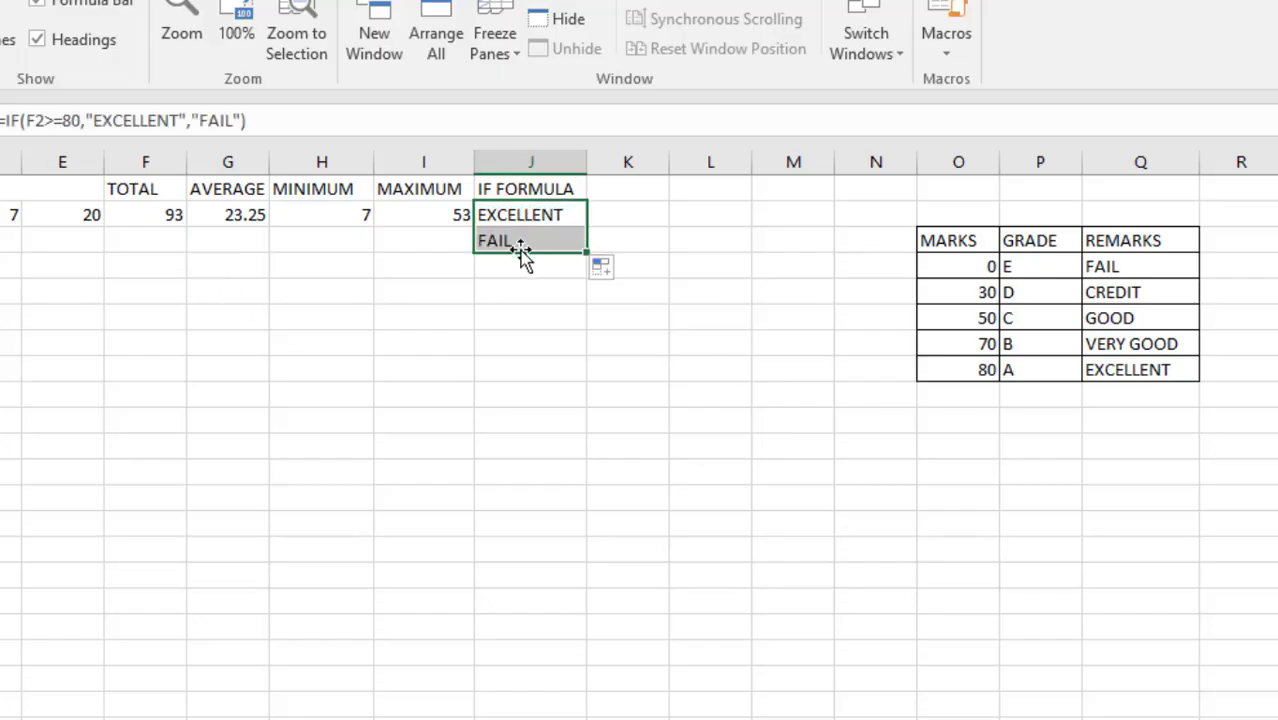
left_click(154, 241)
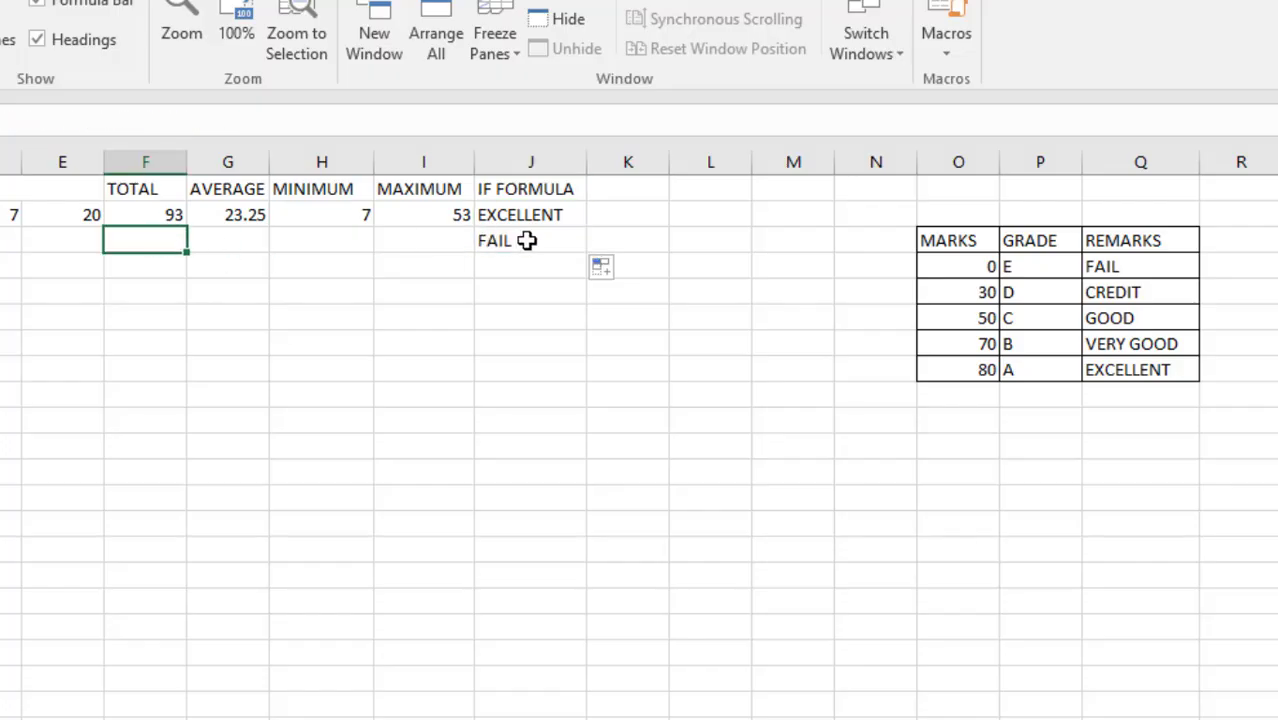
type("7")
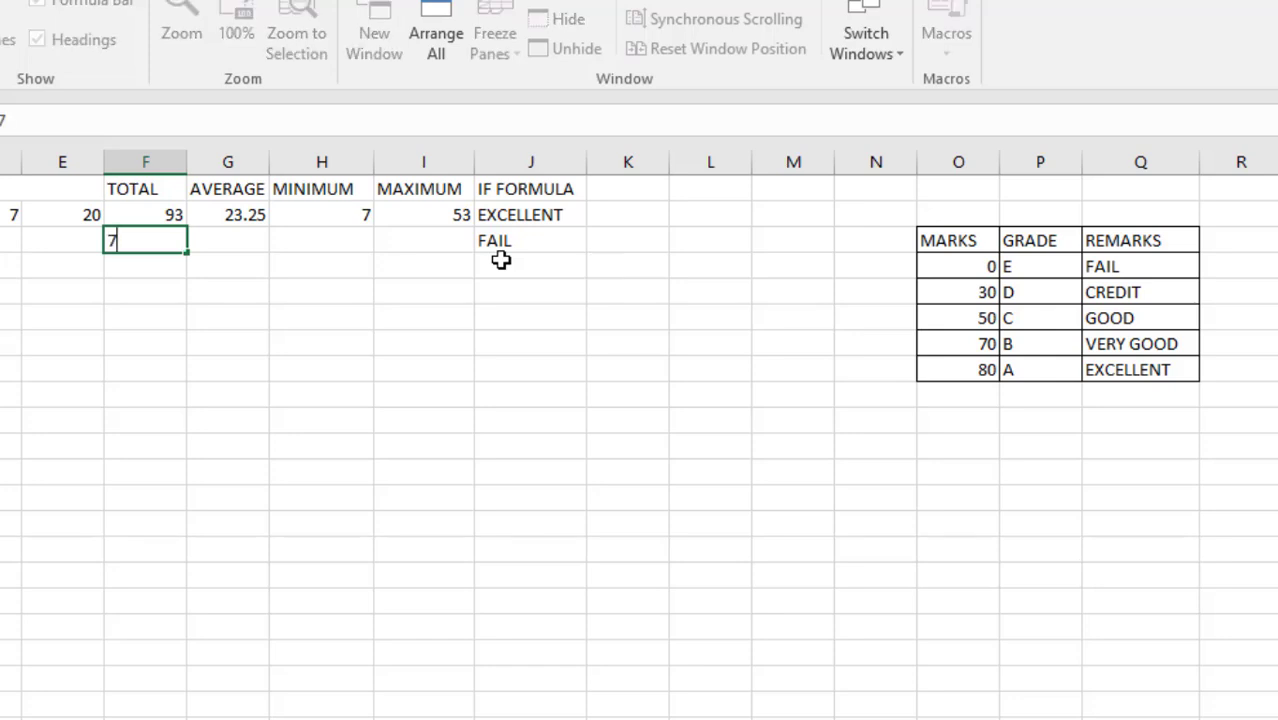
key("Return")
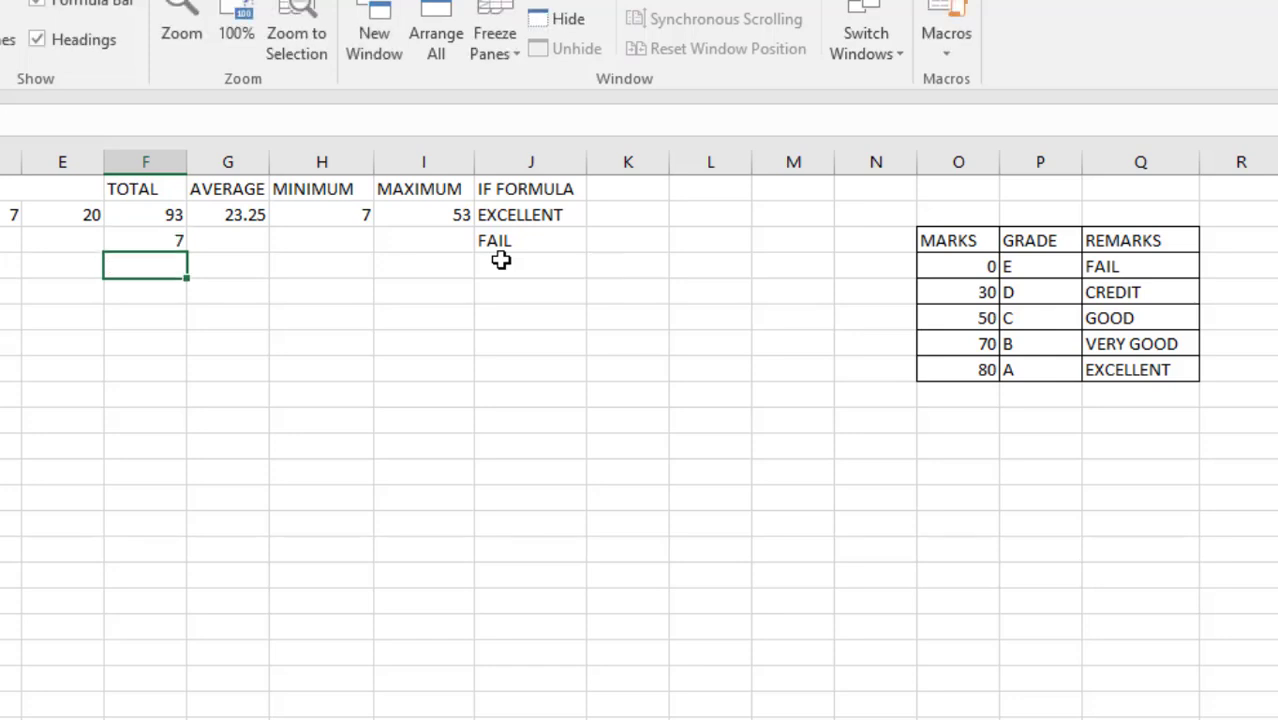
Test the copied IF formula by changing the total in F3 to 50 and to 80.
key("Up")
type("50")
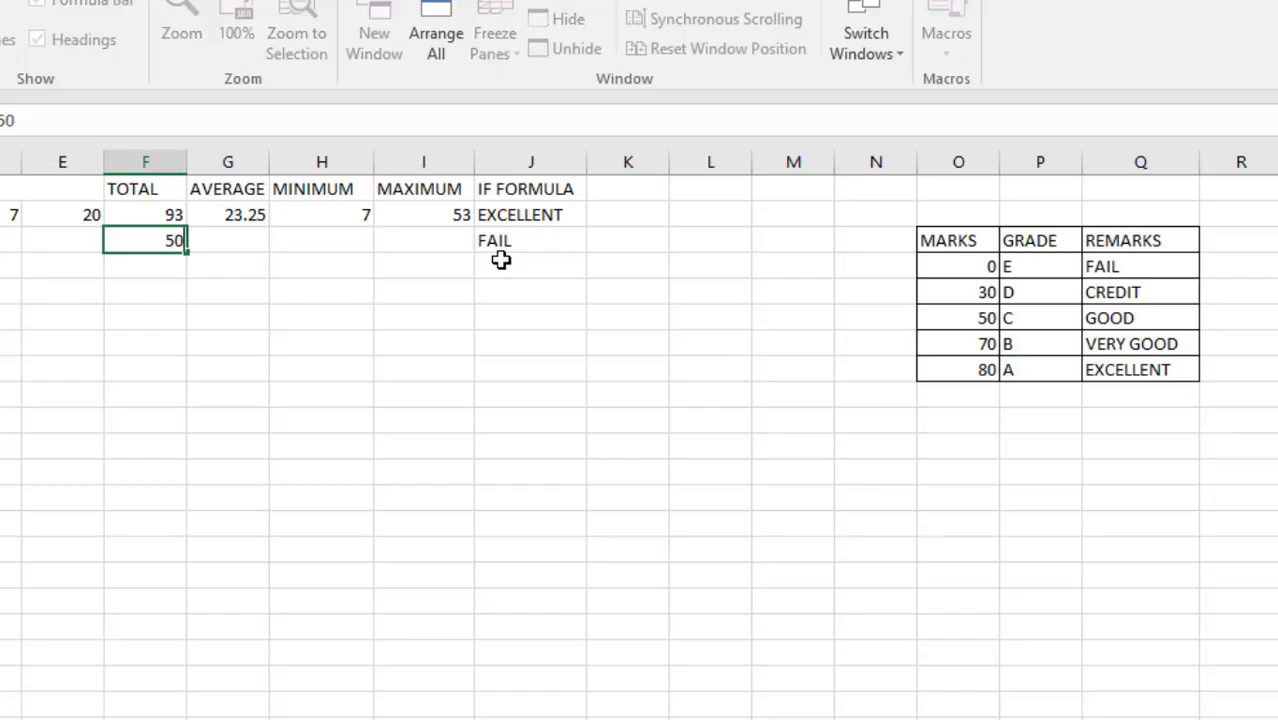
key("Return")
key("Up")
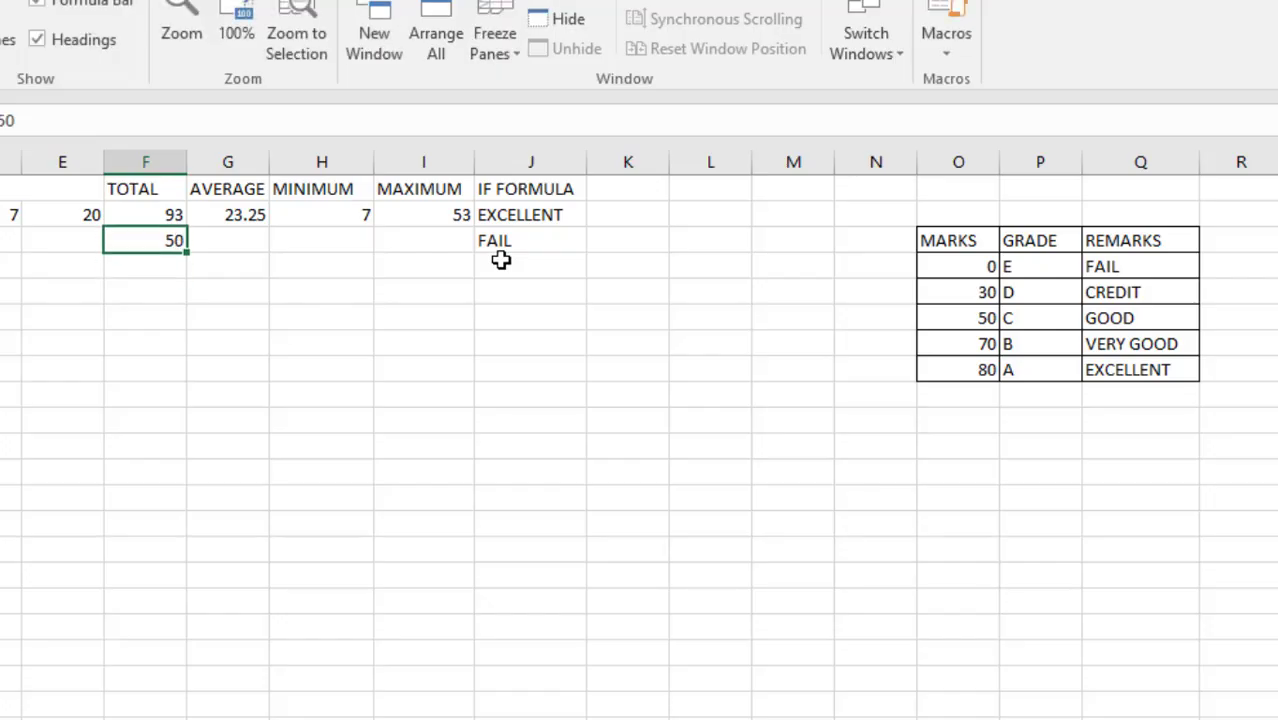
type("80")
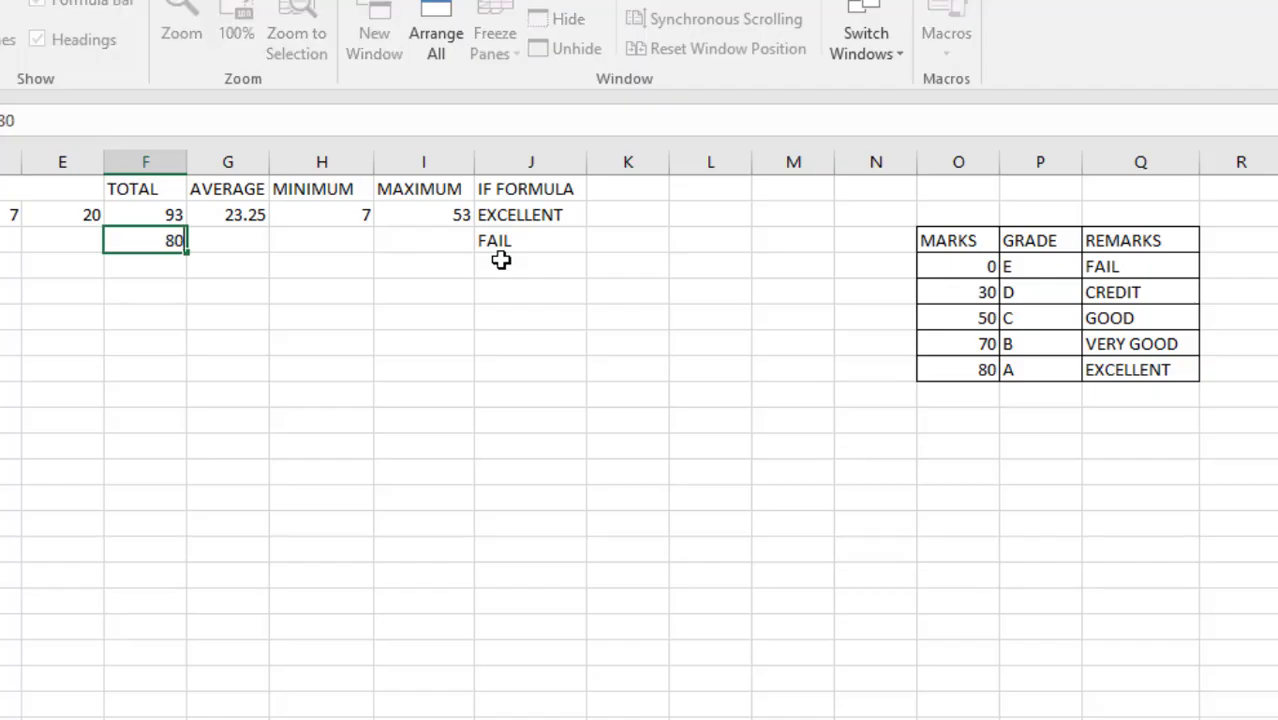
key("Return")
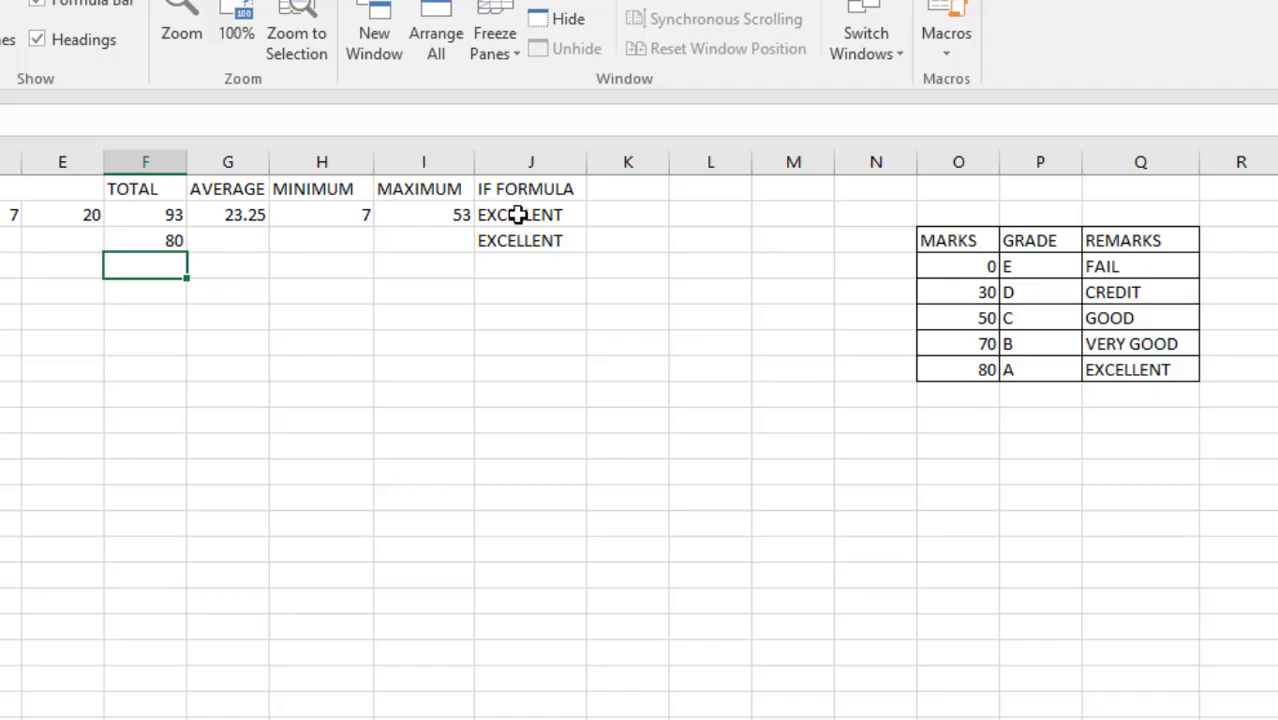
left_click(518, 220)
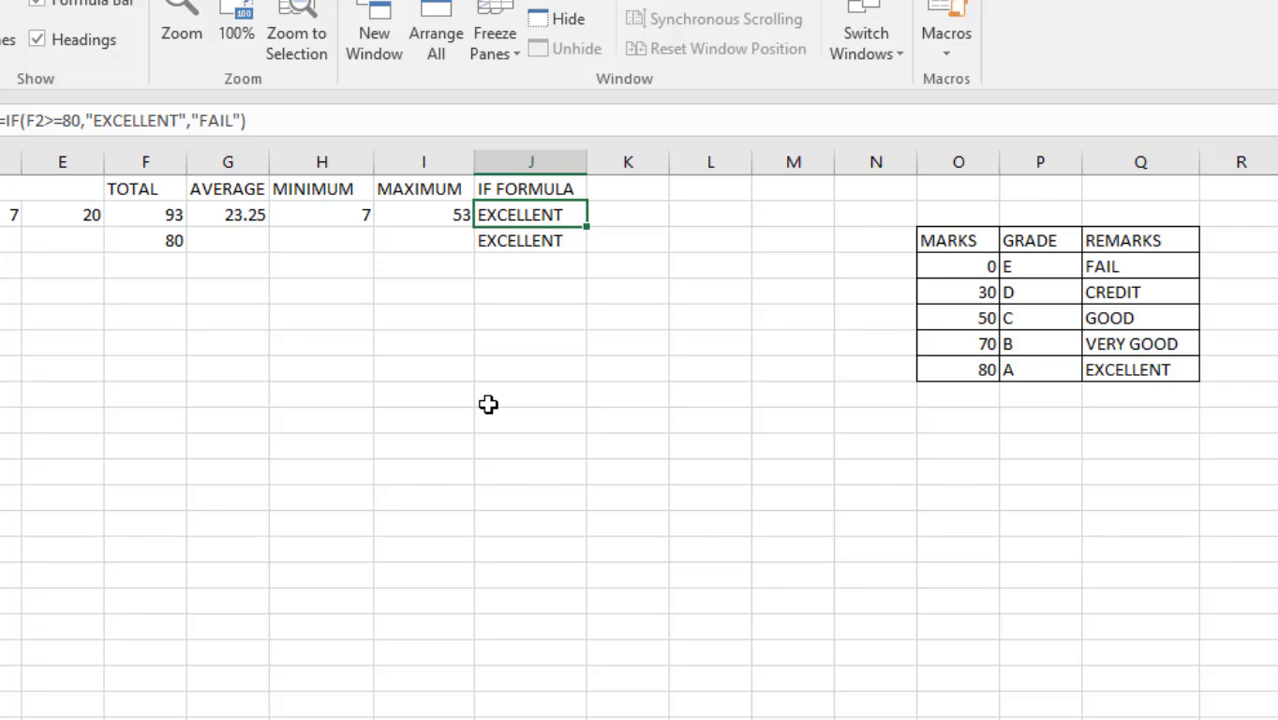
Find the VLOOKUP function through a function search and insert it in K2.
left_click(610, 216)
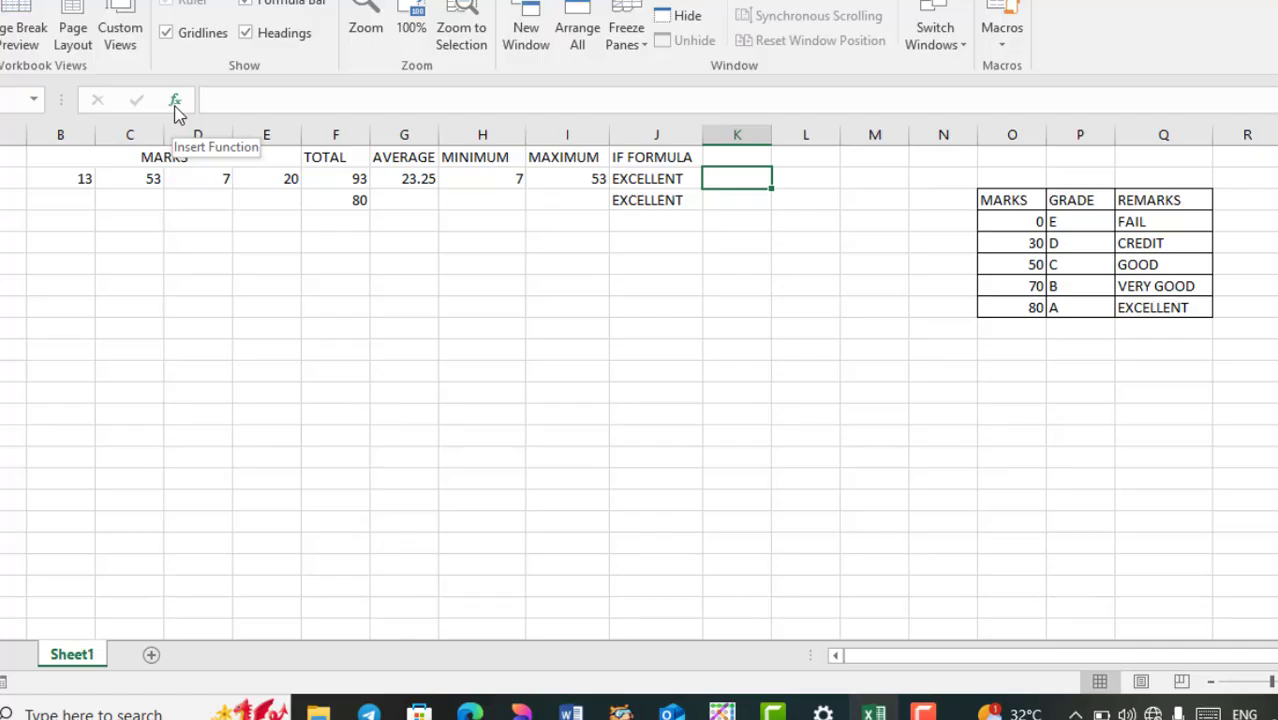
left_click(175, 104)
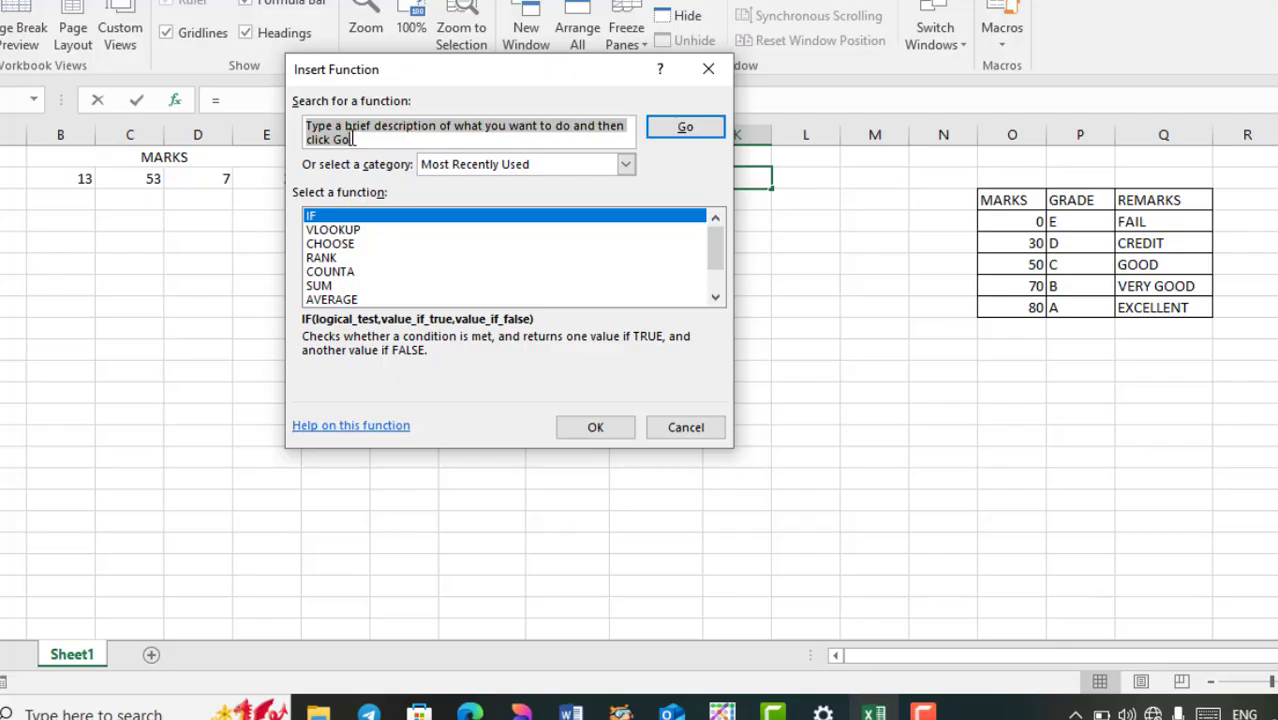
type("VL")
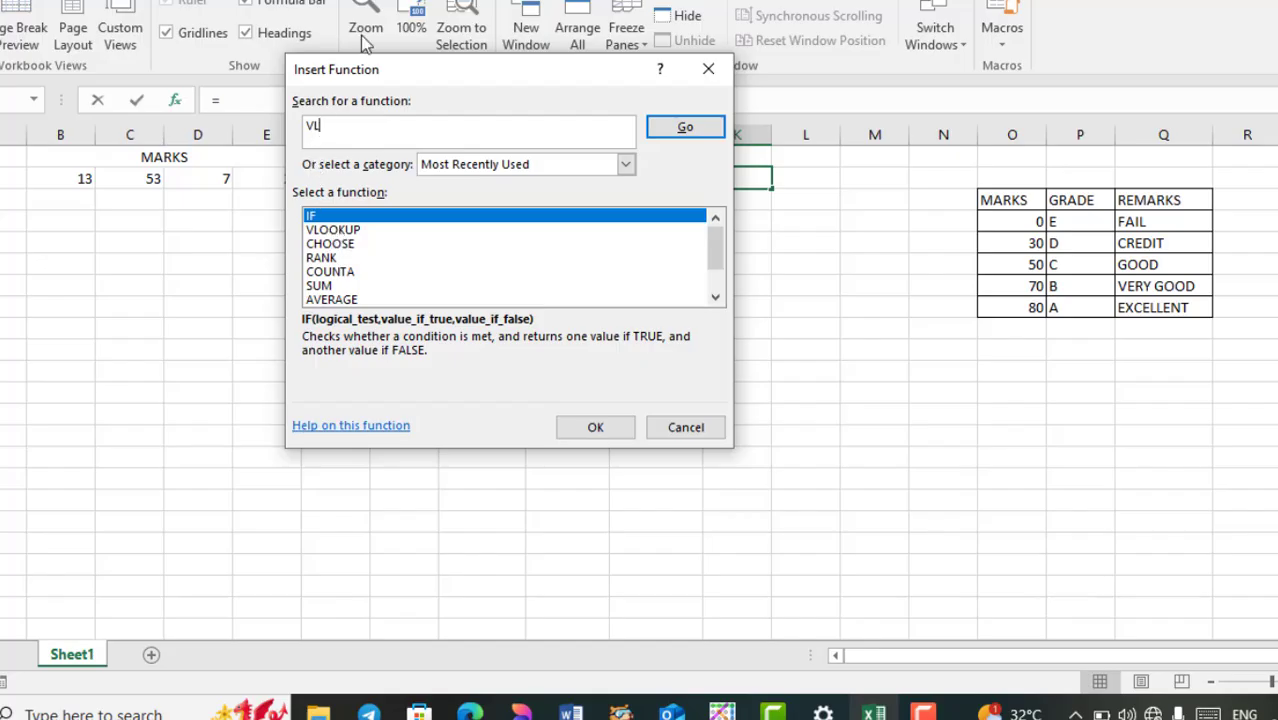
type("OOKUP")
left_click(685, 130)
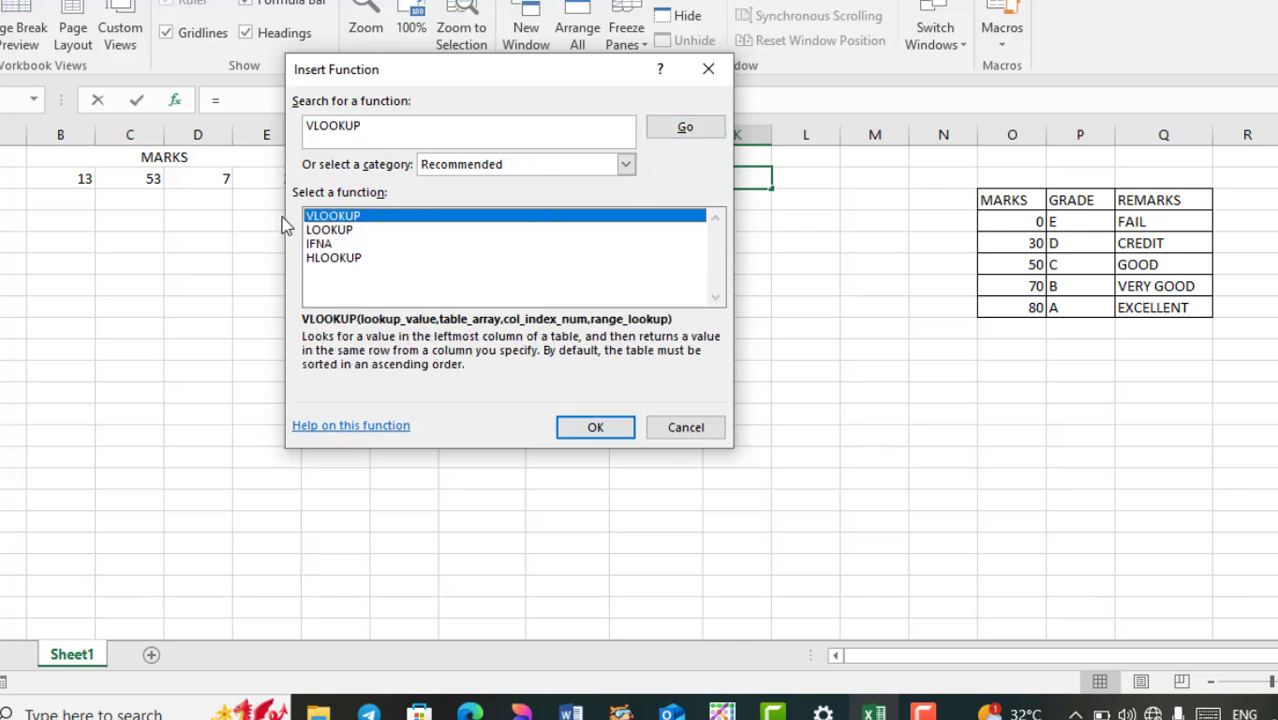
double_click(340, 217)
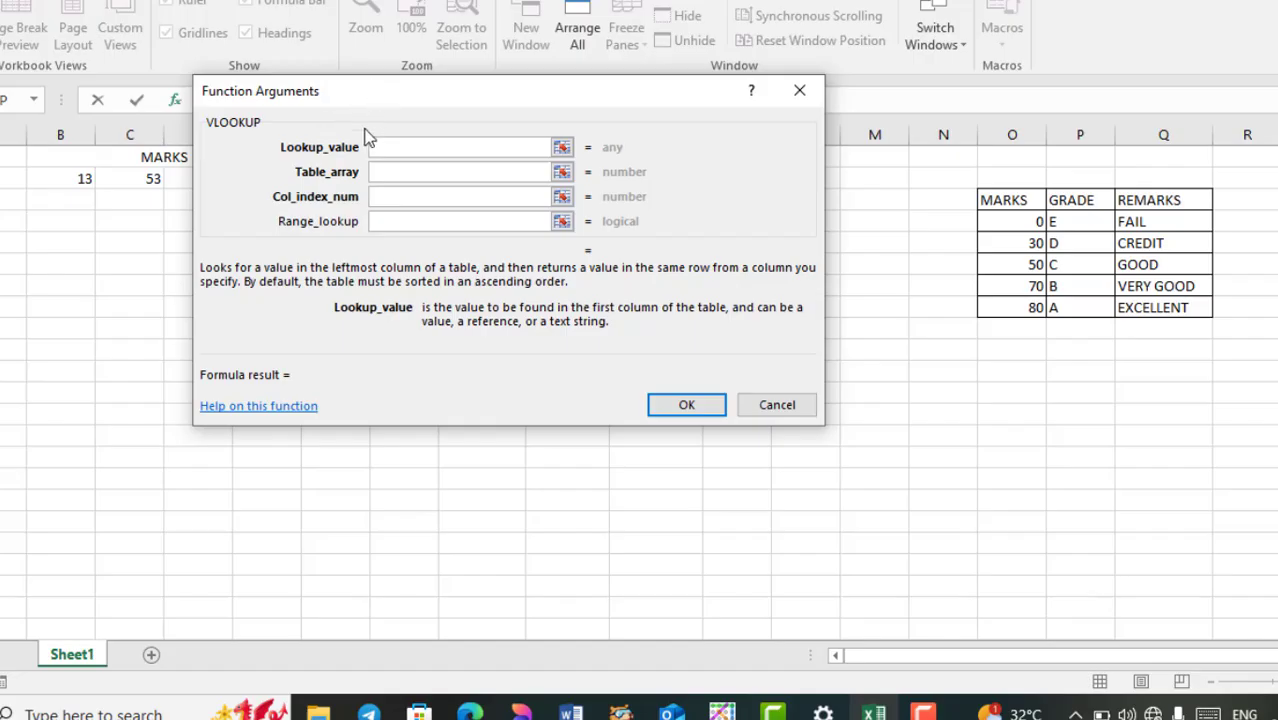
Set the VLOOKUP lookup value to the total in F2 and the table array to the marks and grades table, O3:Q8.
left_click_drag(420, 95, 503, 256)
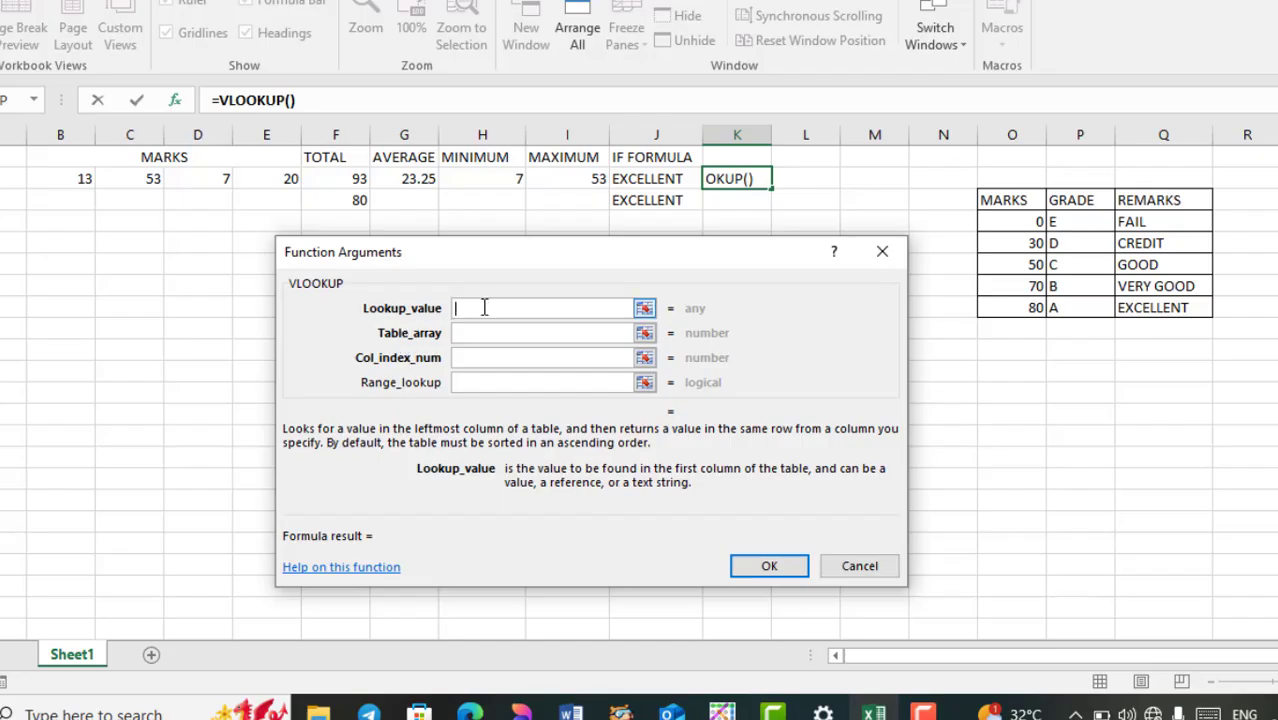
left_click(339, 180)
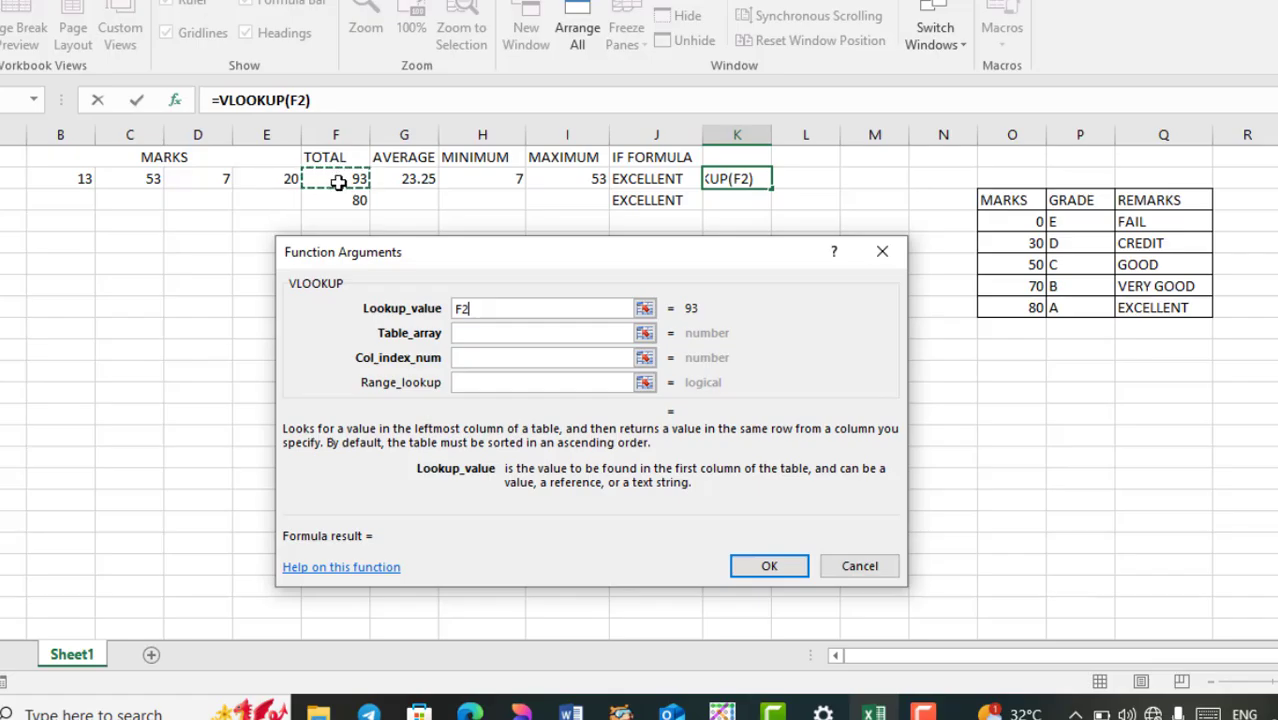
left_click(464, 334)
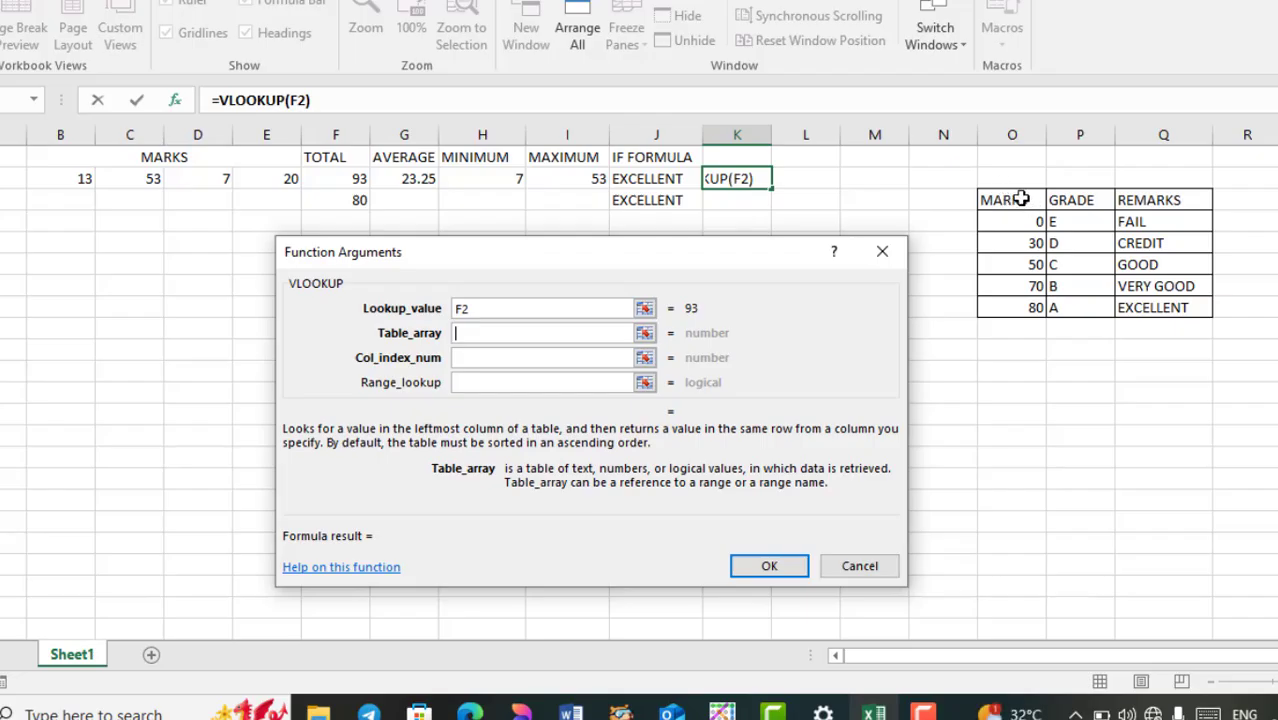
left_click_drag(1019, 199, 1187, 308)
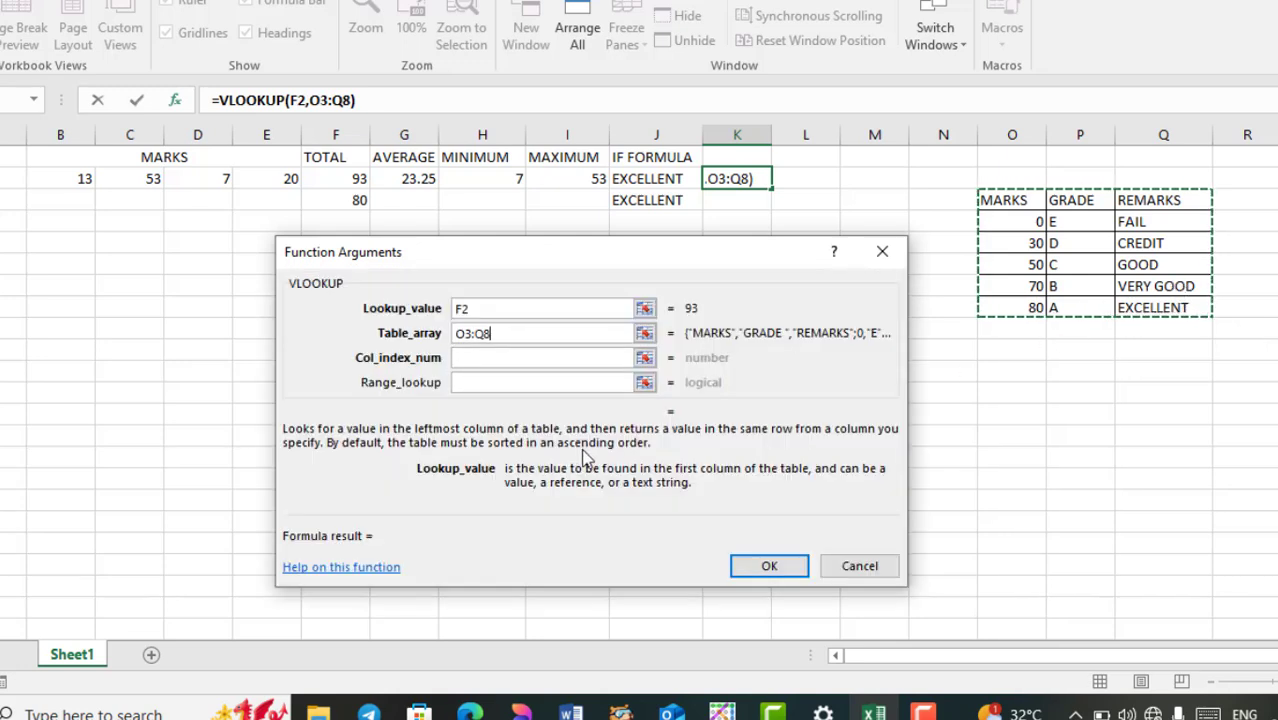
Set the VLOOKUP column index to 3 for the remarks column and complete the formula in K2.
left_click(476, 357)
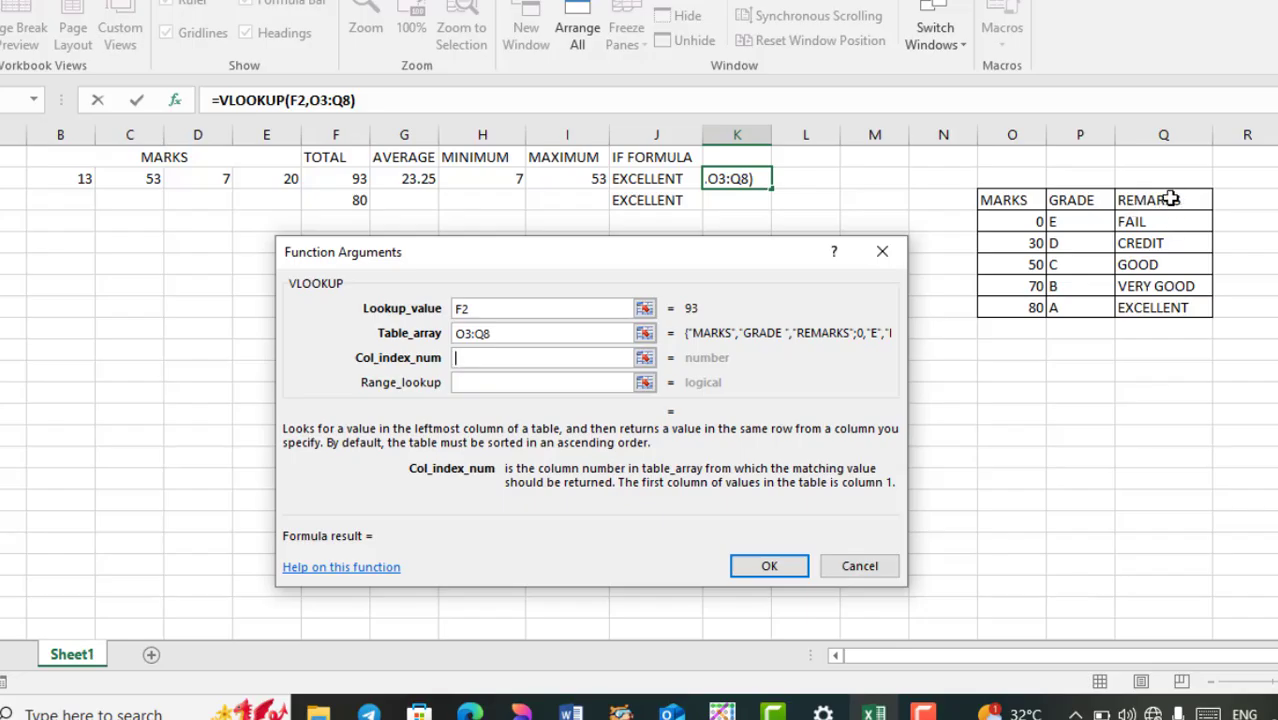
type("2")
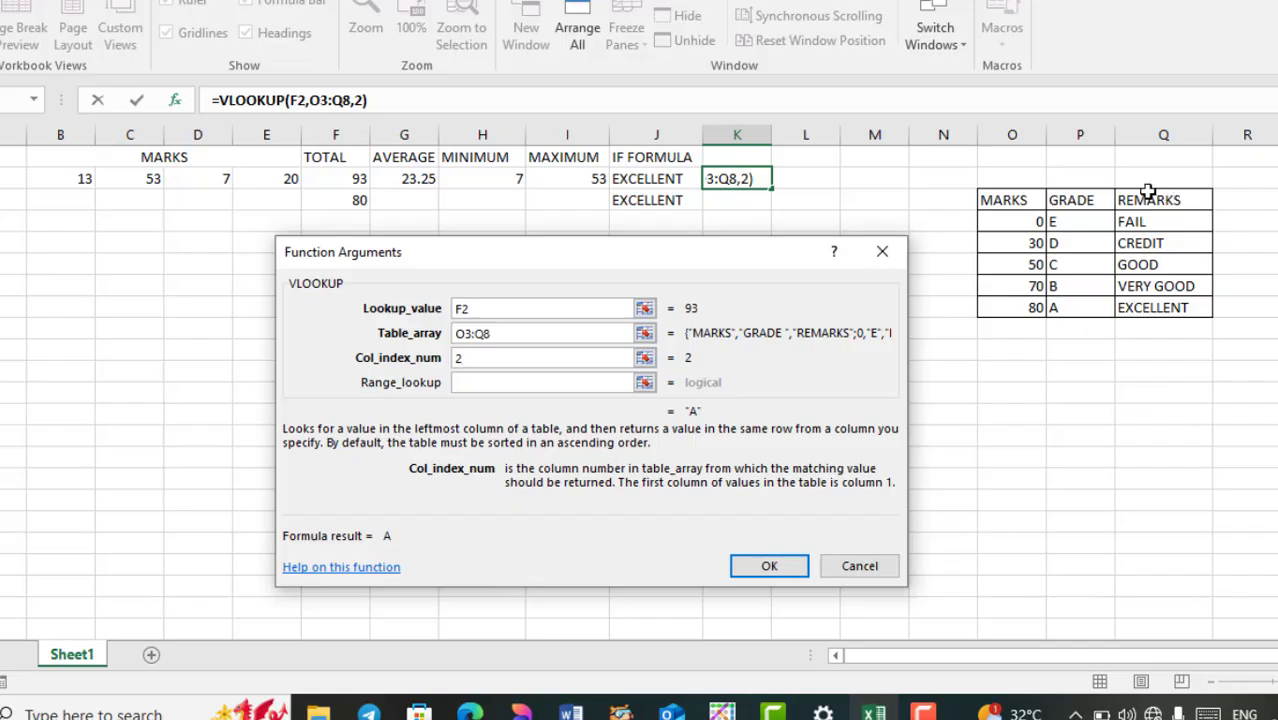
key("BackSpace")
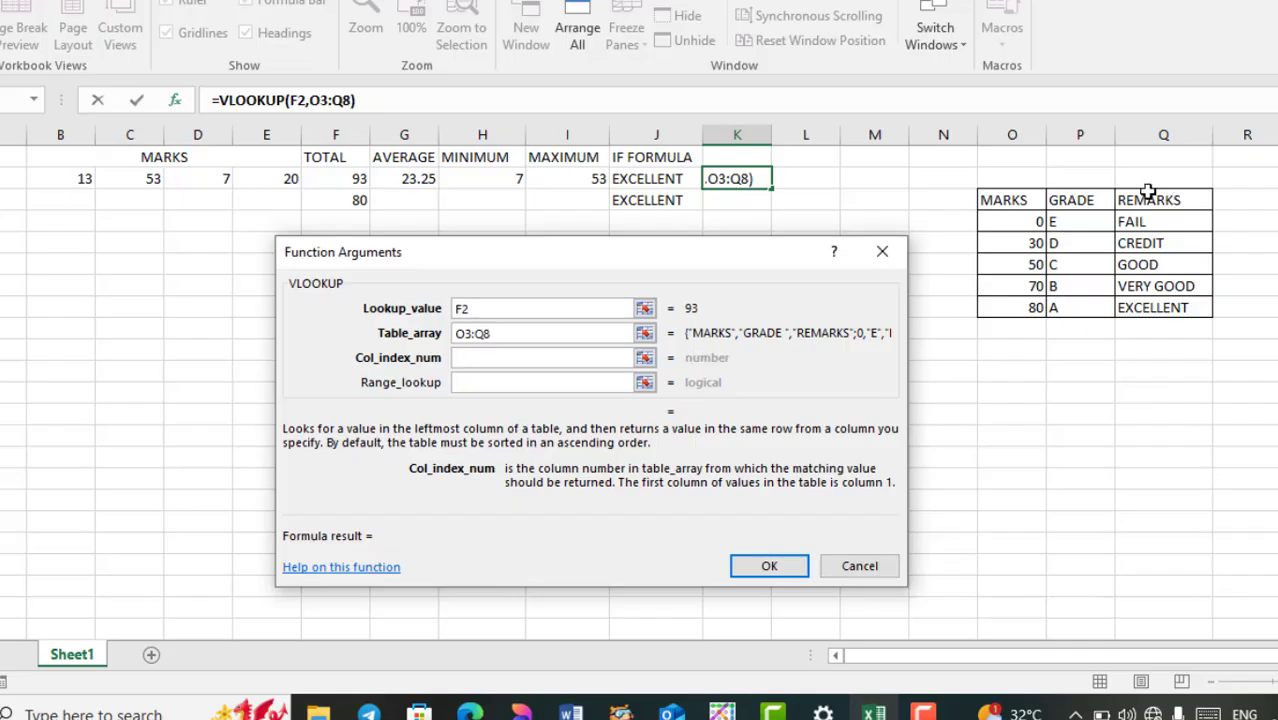
type("3")
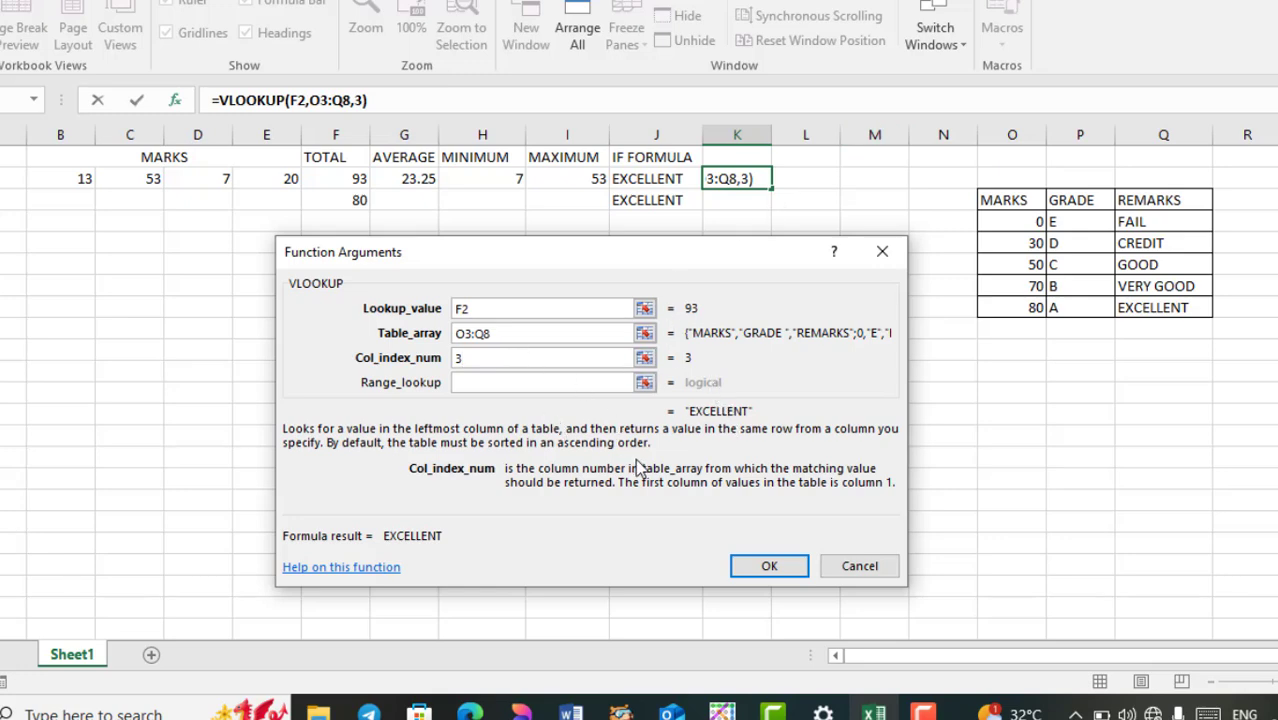
left_click(769, 566)
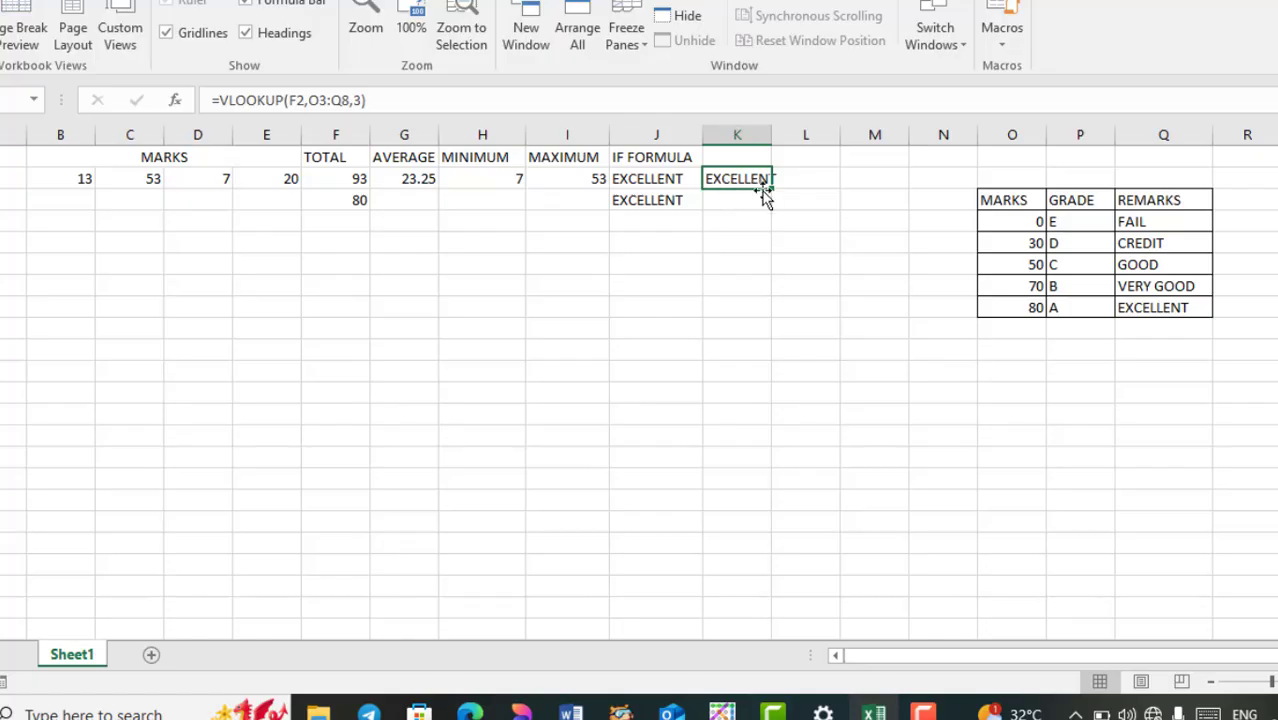
Fill the VLOOKUP formula from K2 down to K3 and test it with a total of 30 in F3.
left_click_drag(769, 187, 776, 207)
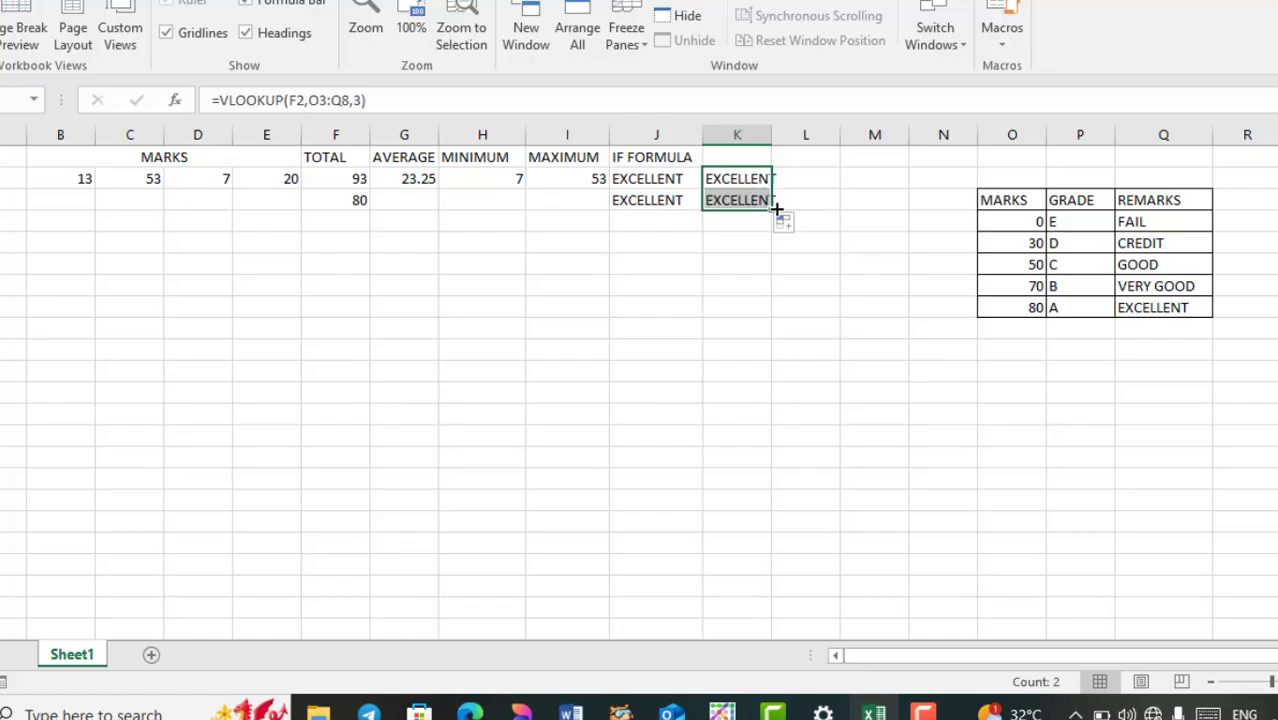
left_click(329, 202)
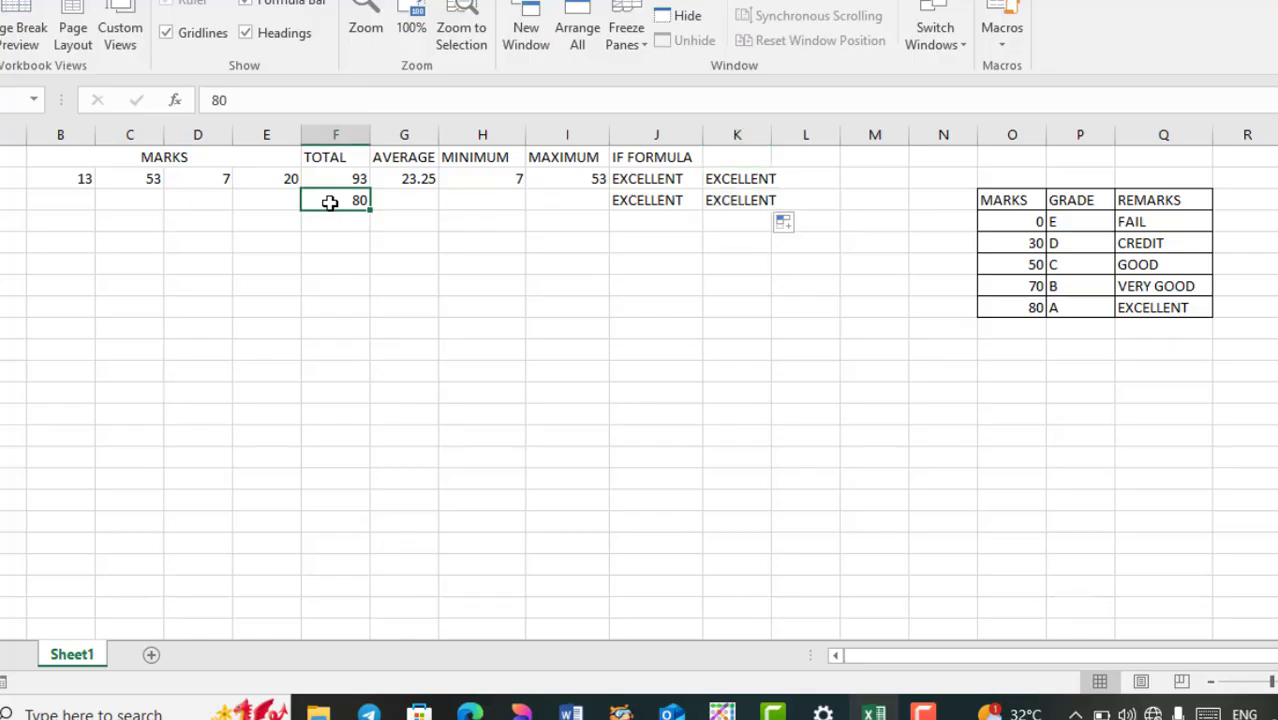
type("30")
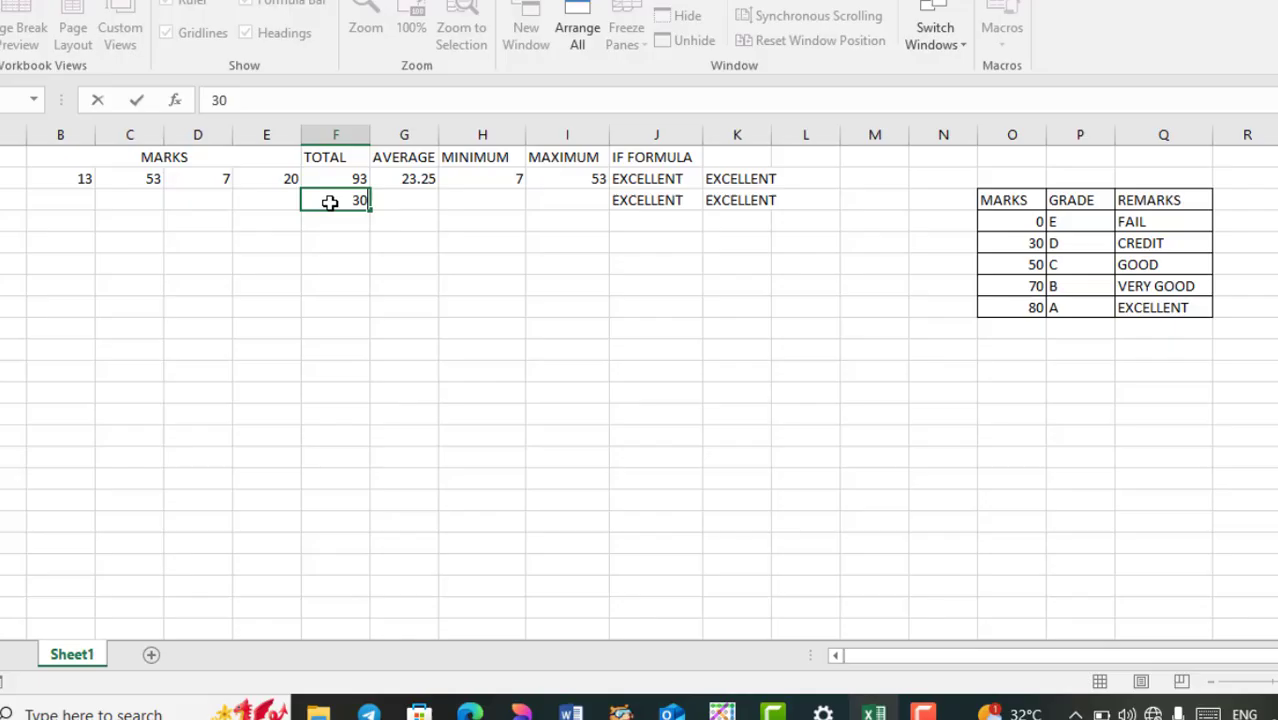
key("Return")
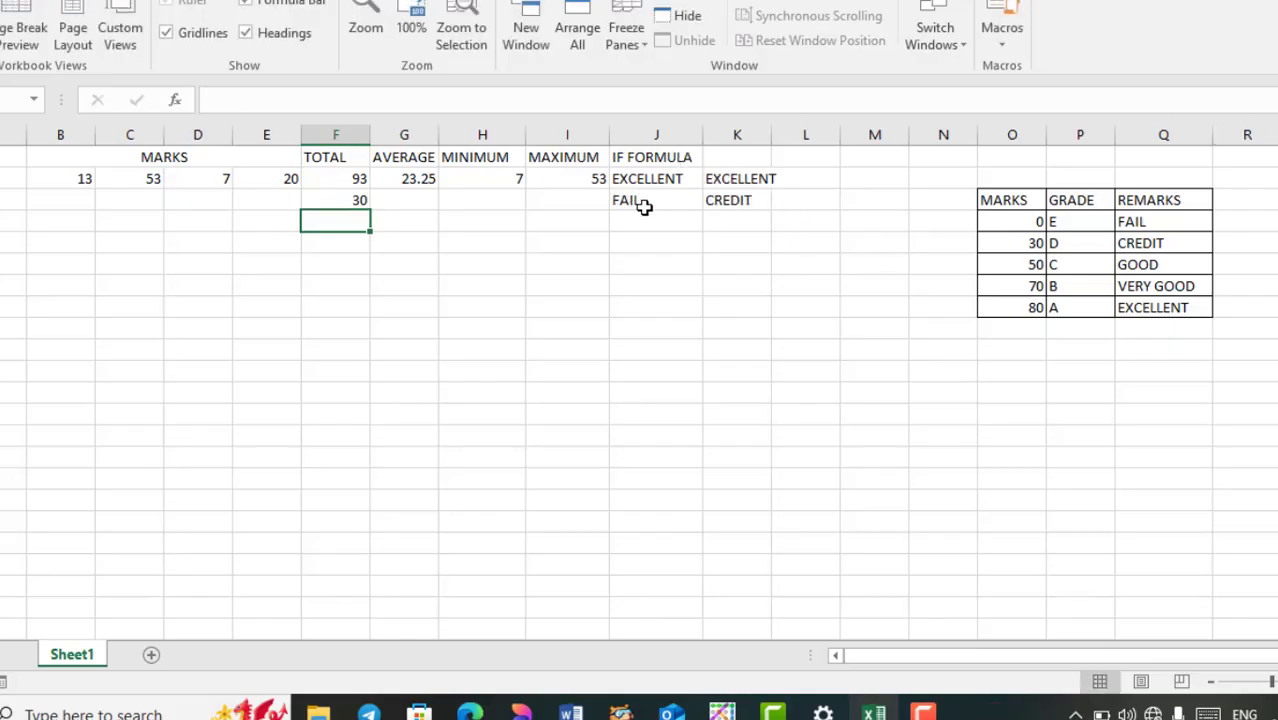
left_click(733, 203)
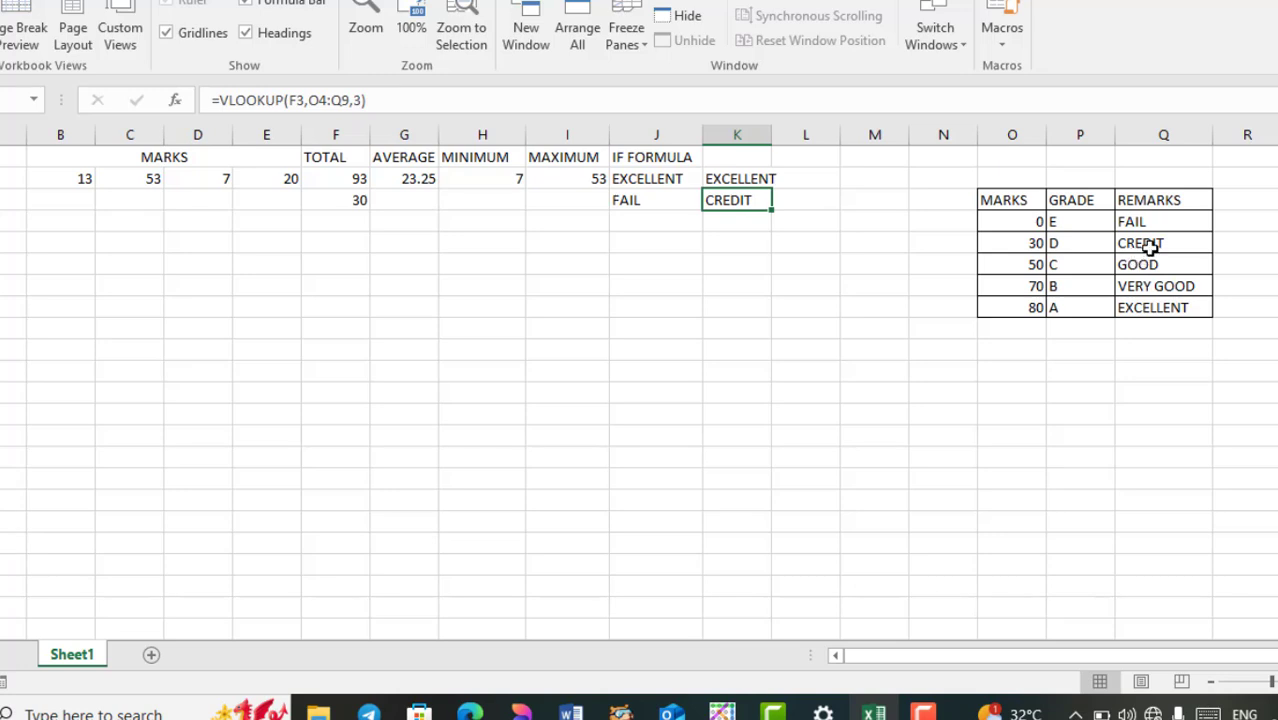